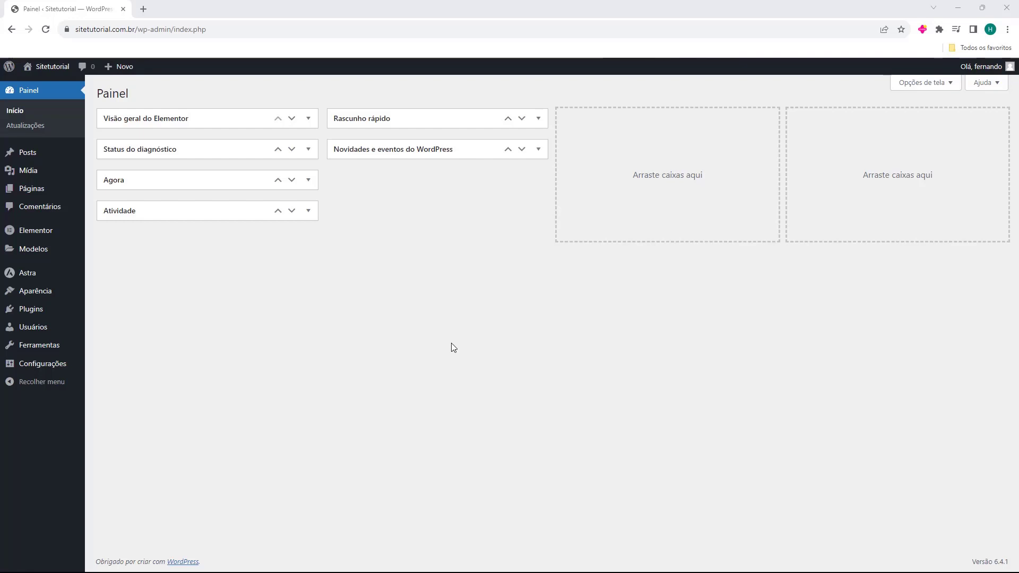
Step: Create a new page titled "Pagina Tutorial" and open it for editing with Elementor
{"action": "mouse_move", "coordinate": [37, 200]}
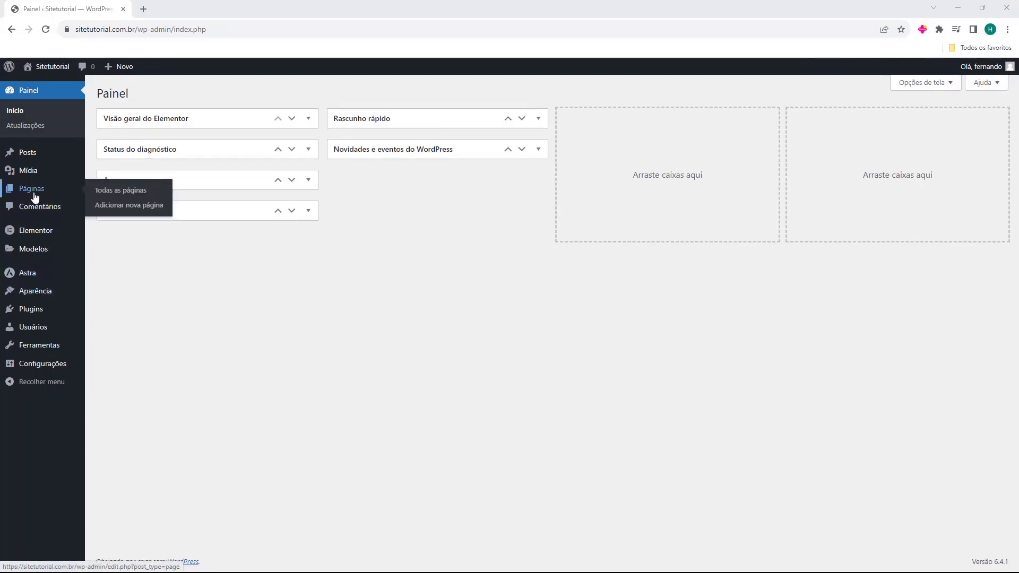
{"action": "left_click", "coordinate": [34, 195]}
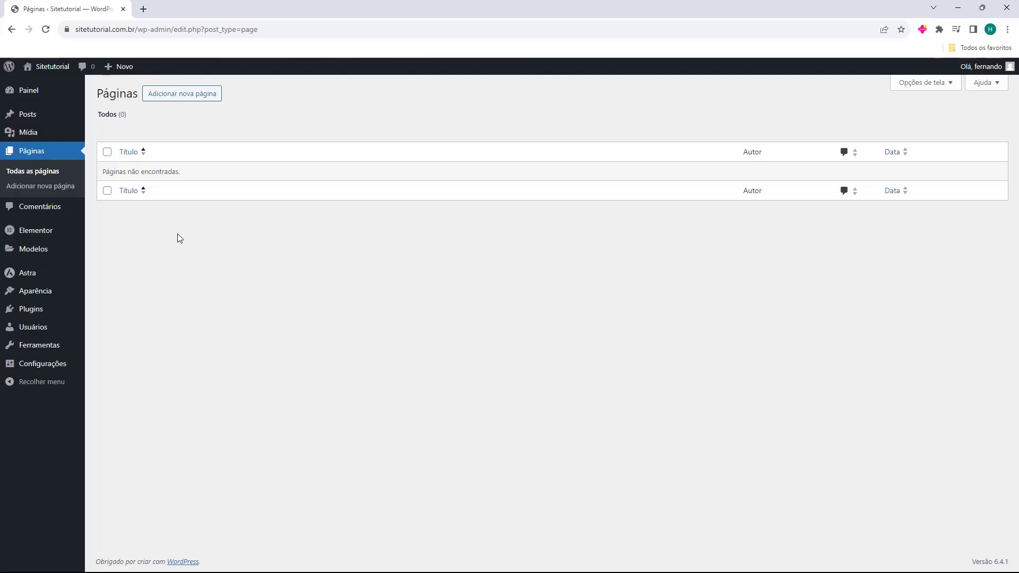
{"action": "left_click", "coordinate": [180, 95]}
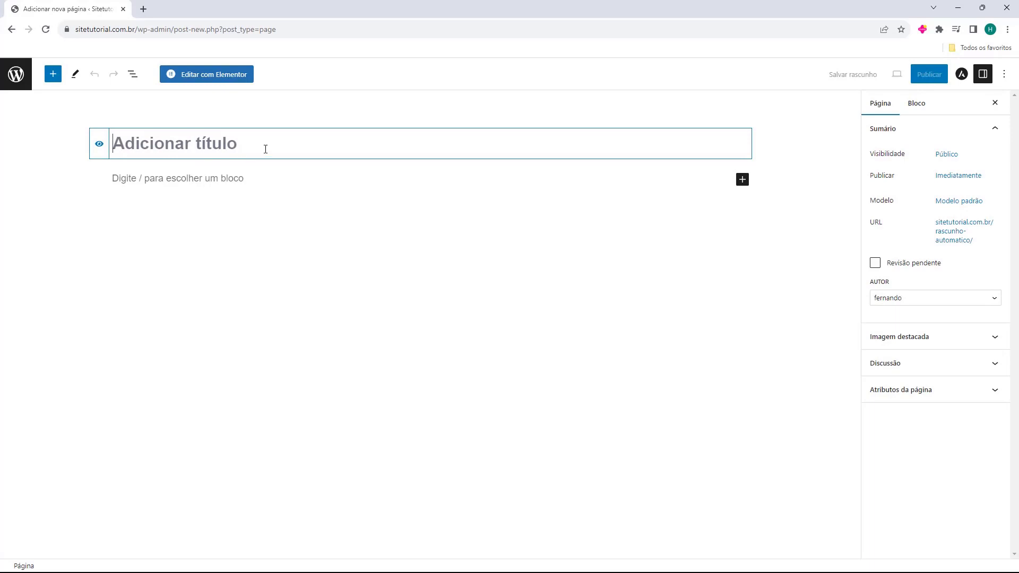
{"action": "type", "text": "Pagina Tutorial"}
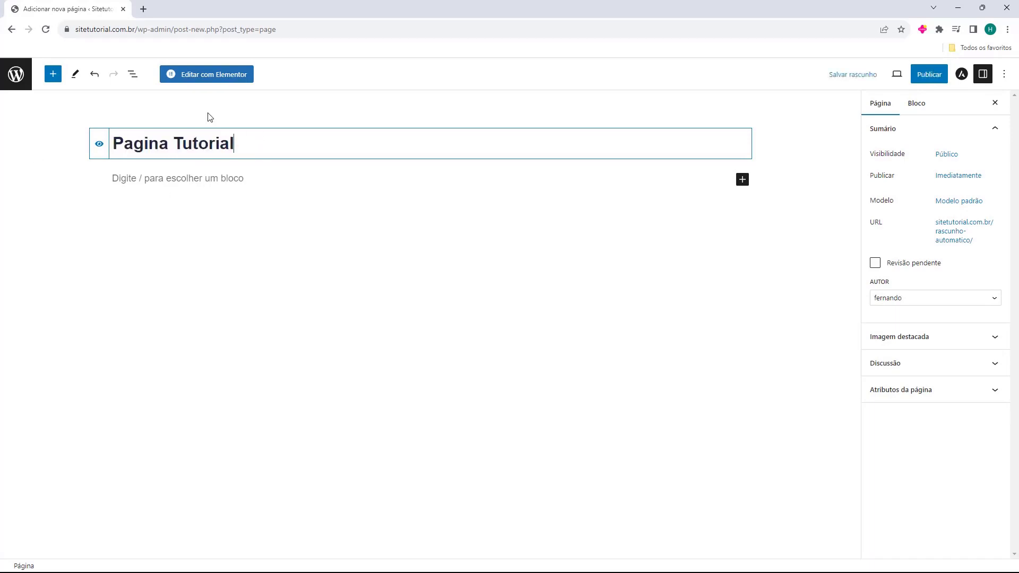
{"action": "left_click", "coordinate": [38, 165]}
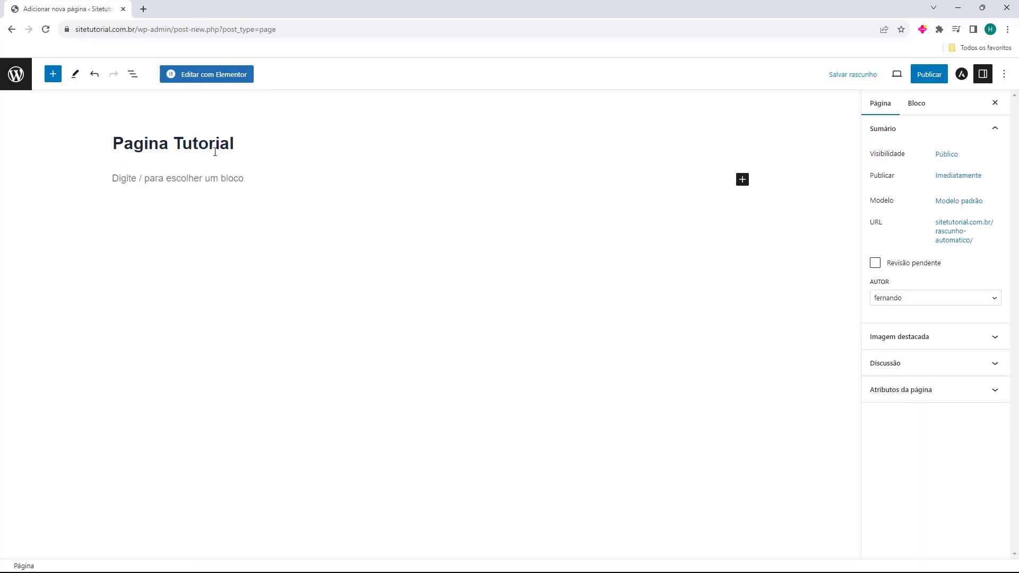
{"action": "left_click", "coordinate": [217, 84]}
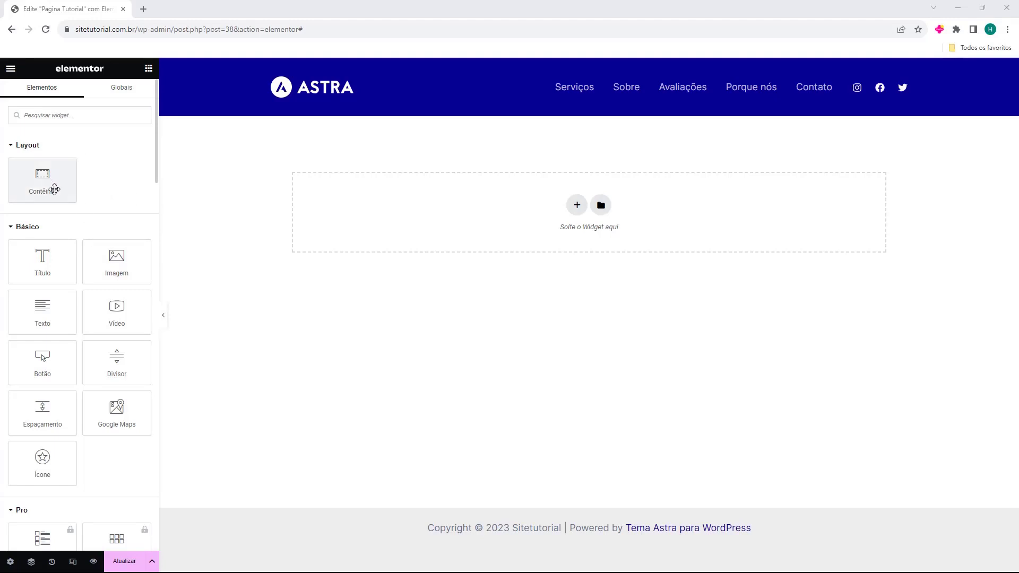
Step: Add a single container with vertical direction to the empty page
{"action": "scroll", "coordinate": [88, 180], "scroll_direction": "down", "scroll_amount": 20}
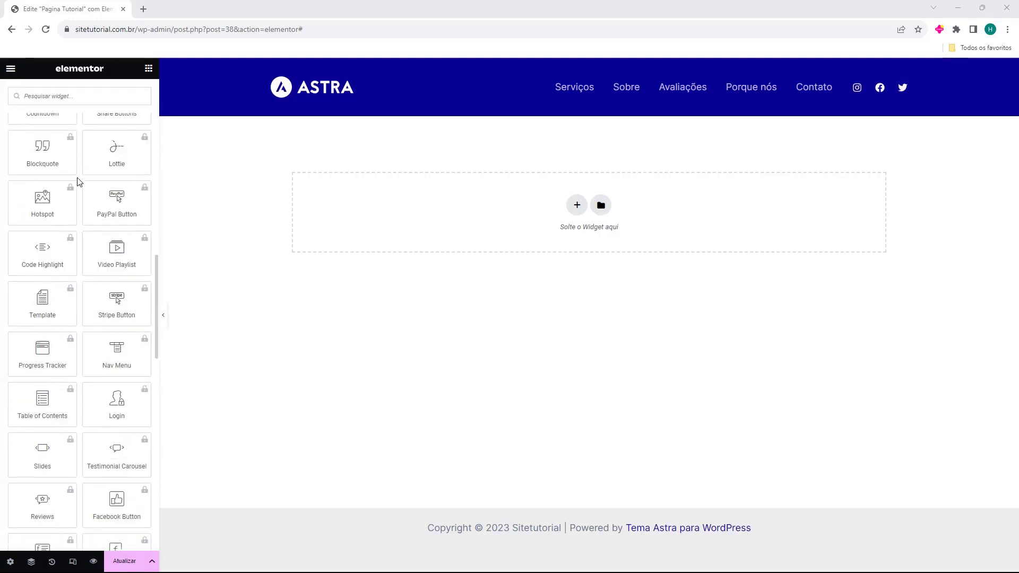
{"action": "scroll", "coordinate": [80, 182], "scroll_direction": "down", "scroll_amount": 4}
{"action": "scroll", "coordinate": [80, 182], "scroll_direction": "up", "scroll_amount": 15}
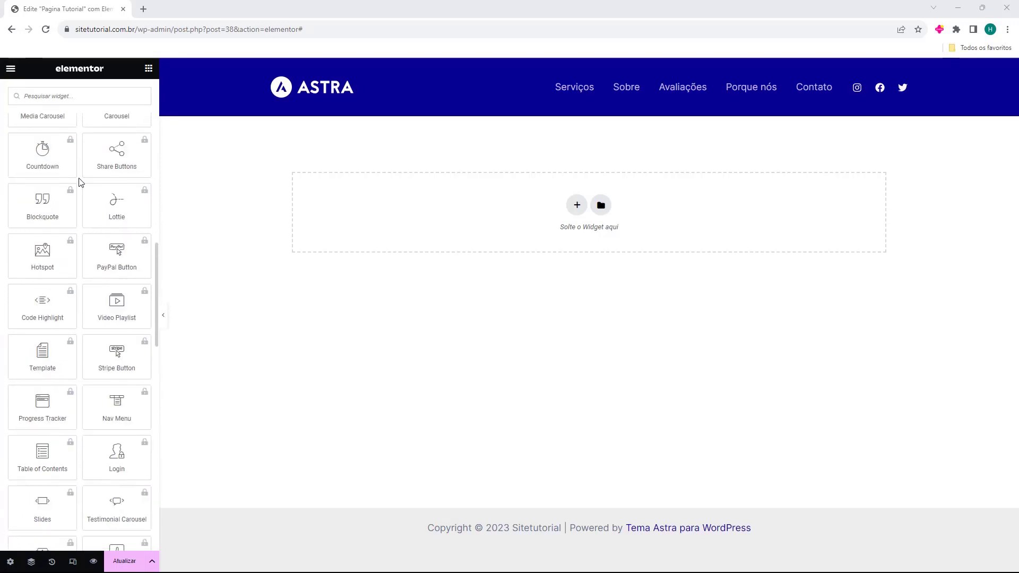
{"action": "scroll", "coordinate": [81, 182], "scroll_direction": "up", "scroll_amount": 8}
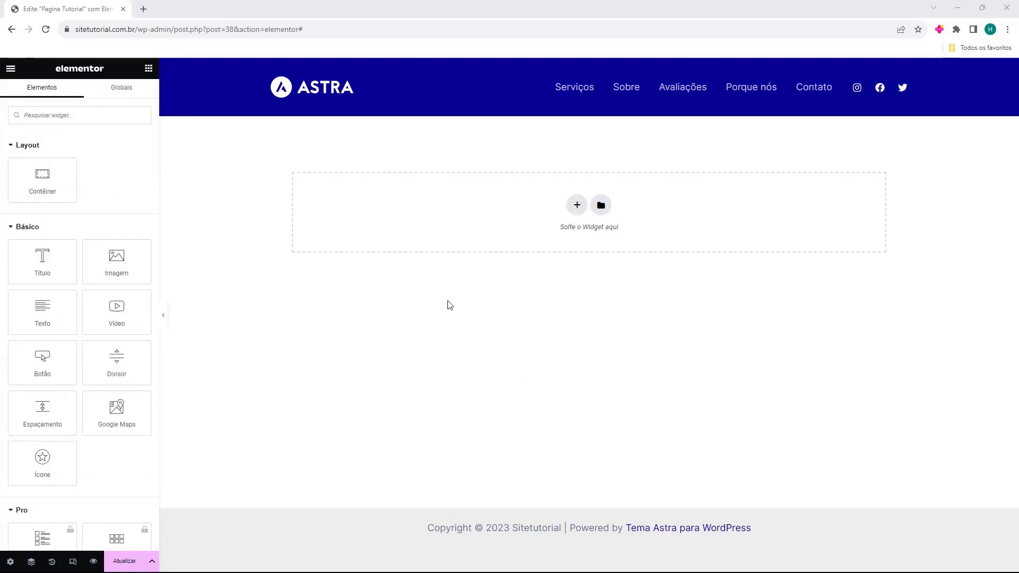
{"action": "left_click", "coordinate": [577, 207]}
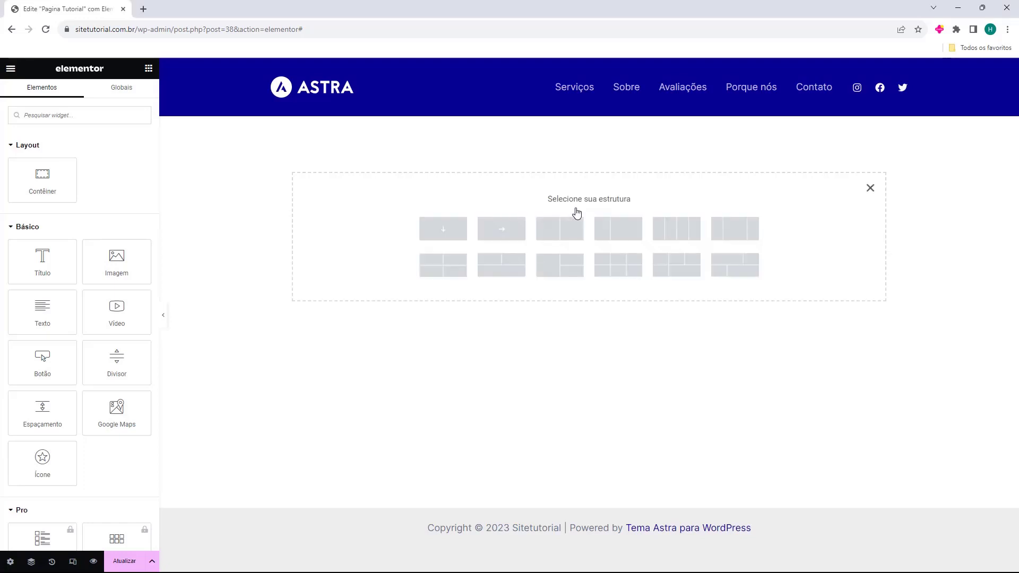
{"action": "left_click", "coordinate": [454, 232]}
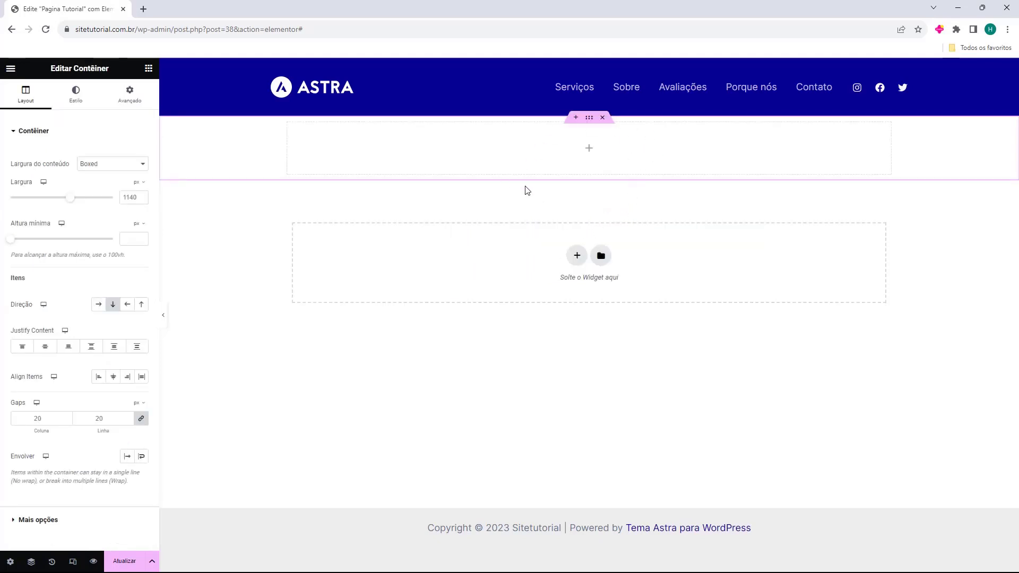
Step: Collapse the Pro widget category and place an Ícones sociais widget inside the new container
{"action": "left_click", "coordinate": [148, 69]}
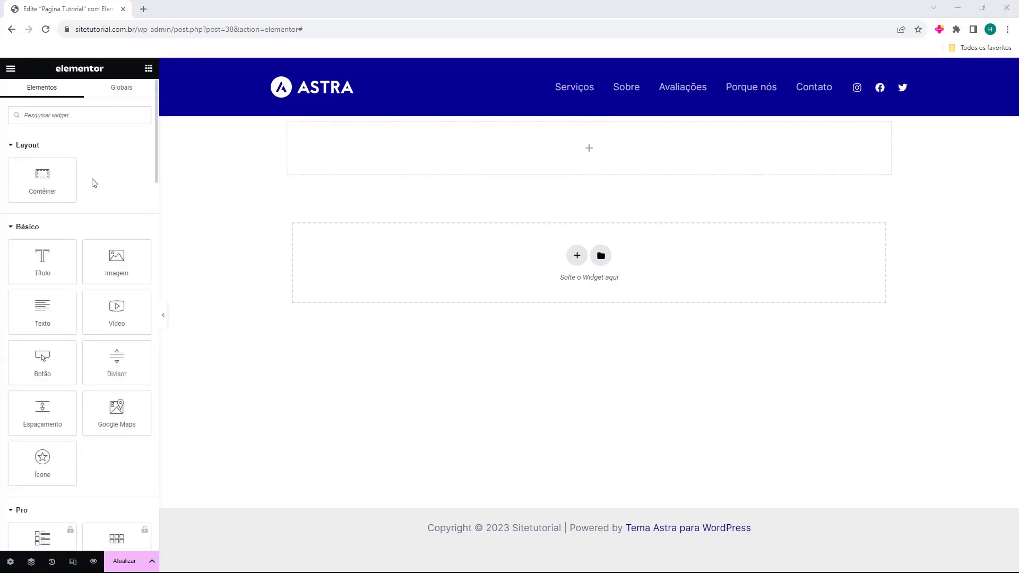
{"action": "scroll", "coordinate": [81, 186], "scroll_direction": "down", "scroll_amount": 1}
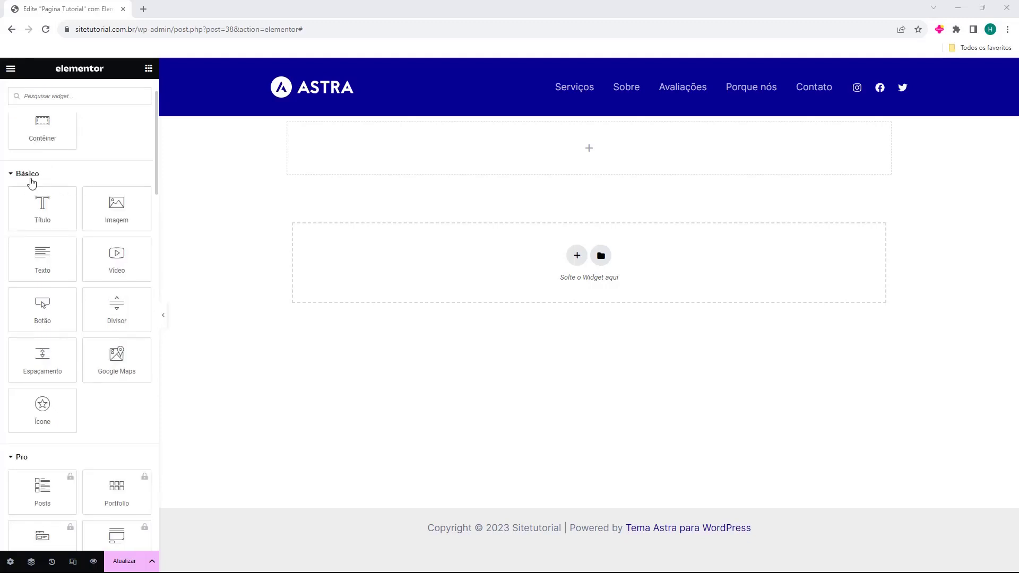
{"action": "scroll", "coordinate": [69, 184], "scroll_direction": "down", "scroll_amount": 4}
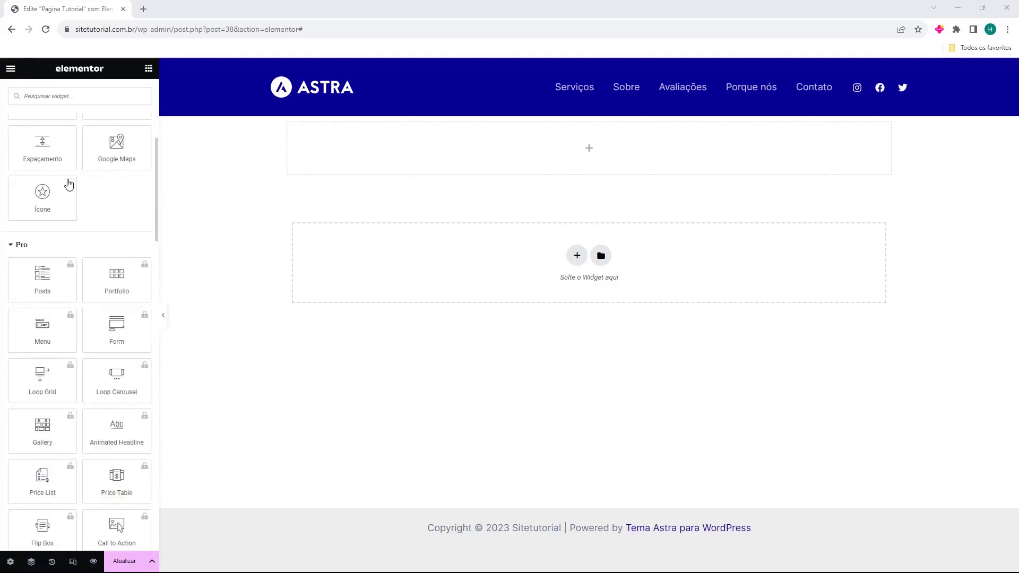
{"action": "left_click", "coordinate": [26, 251]}
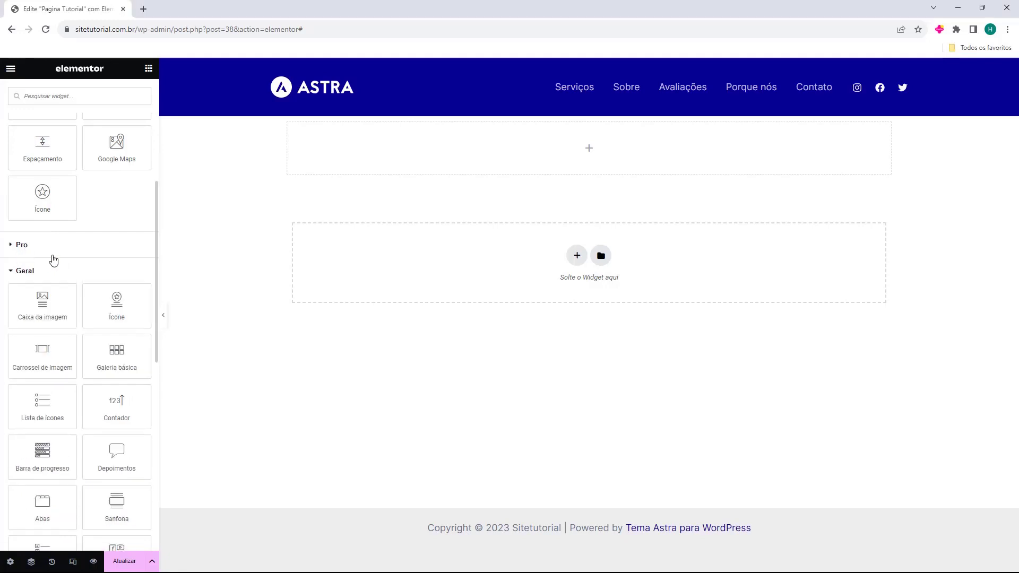
{"action": "scroll", "coordinate": [46, 252], "scroll_direction": "down", "scroll_amount": 1}
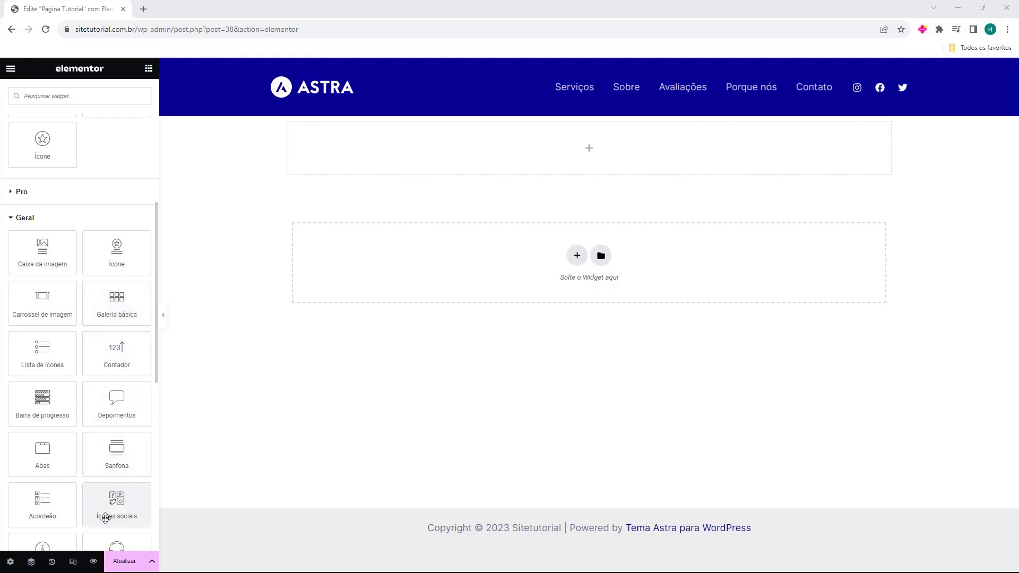
{"action": "left_click_drag", "start_coordinate": [116, 519], "coordinate": [494, 158]}
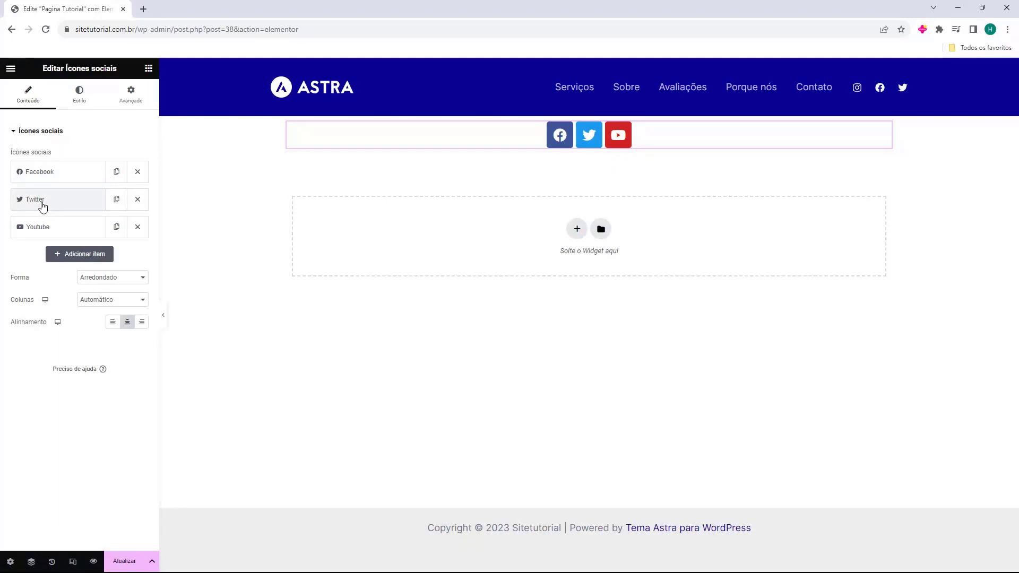
Step: Replace the Facebook item's icon with the LinkedIn icon from the recommended icon library
{"action": "left_click", "coordinate": [44, 175]}
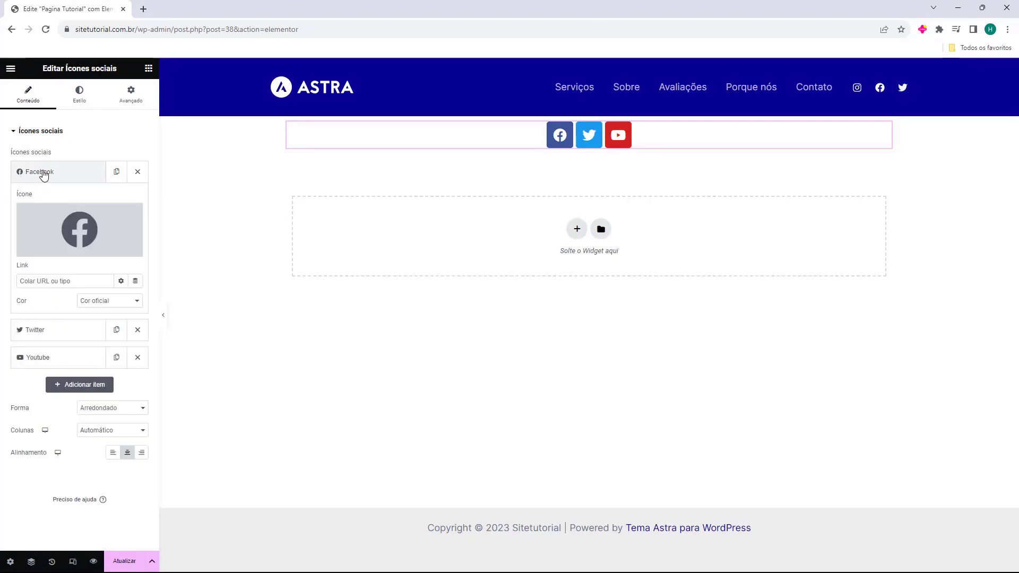
{"action": "mouse_move", "coordinate": [59, 230]}
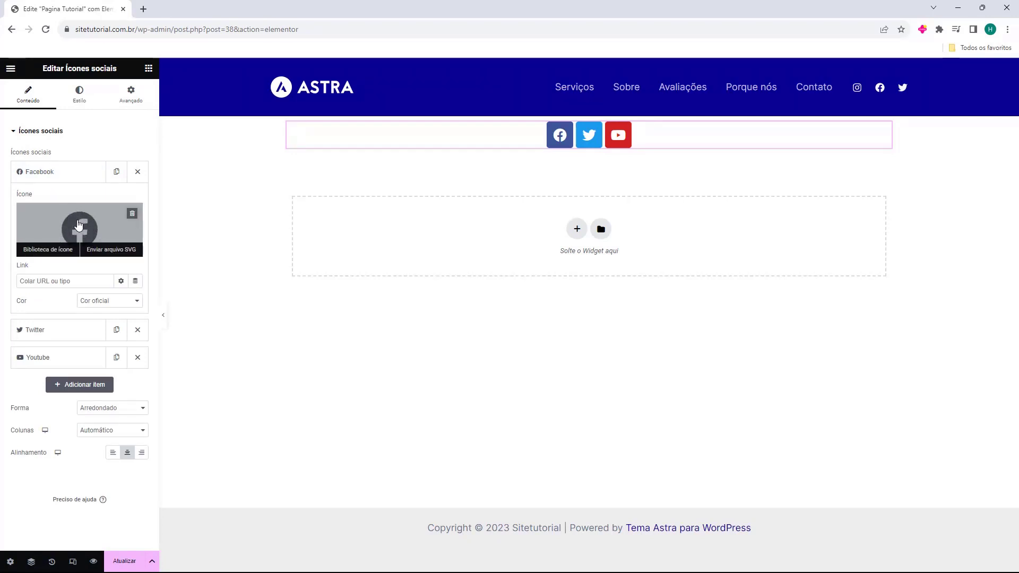
{"action": "left_click", "coordinate": [79, 225]}
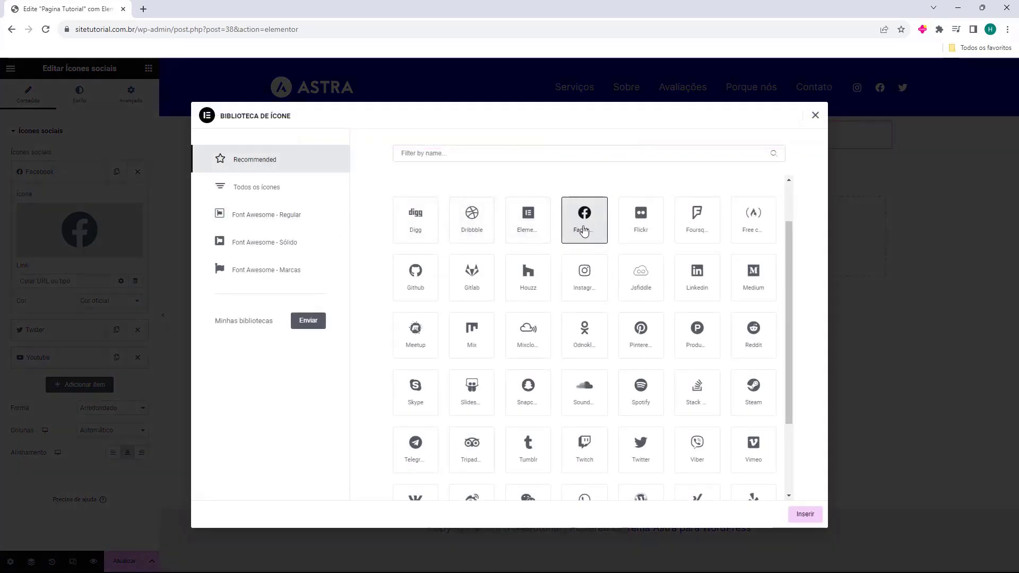
{"action": "scroll", "coordinate": [554, 294], "scroll_direction": "down", "scroll_amount": 2}
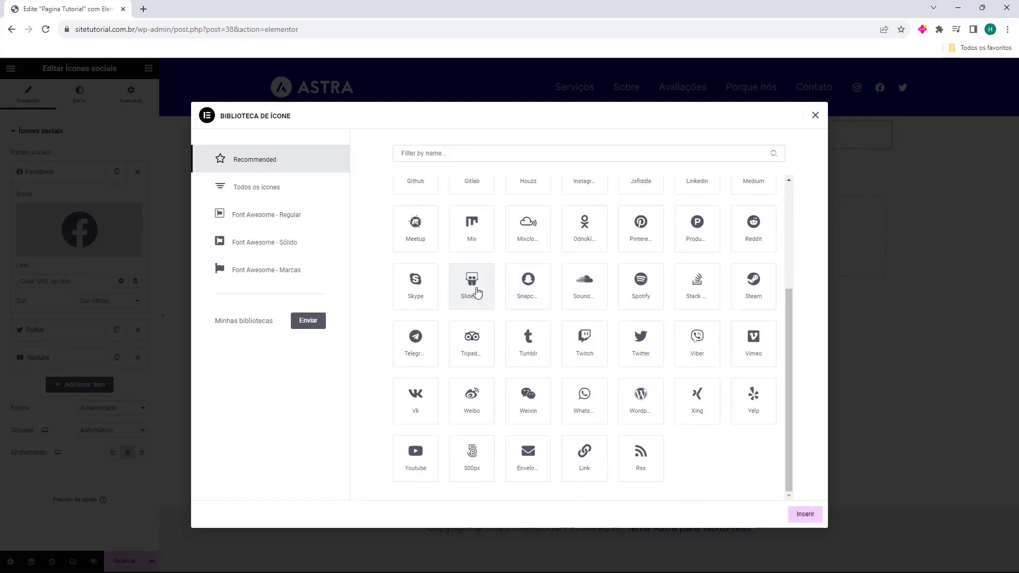
{"action": "scroll", "coordinate": [462, 324], "scroll_direction": "up", "scroll_amount": 2}
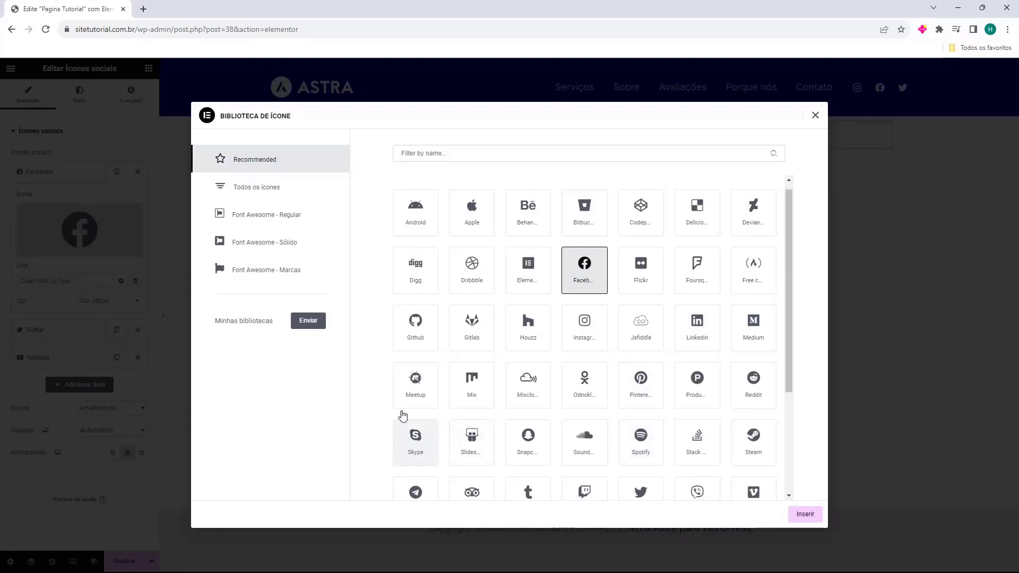
{"action": "scroll", "coordinate": [414, 236], "scroll_direction": "down", "scroll_amount": 3}
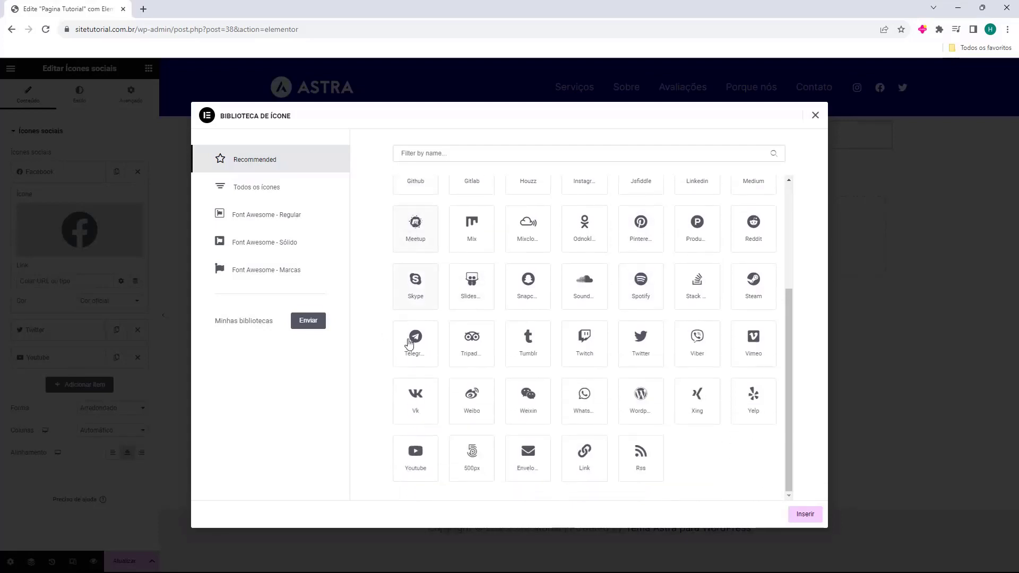
{"action": "scroll", "coordinate": [441, 448], "scroll_direction": "up", "scroll_amount": 3}
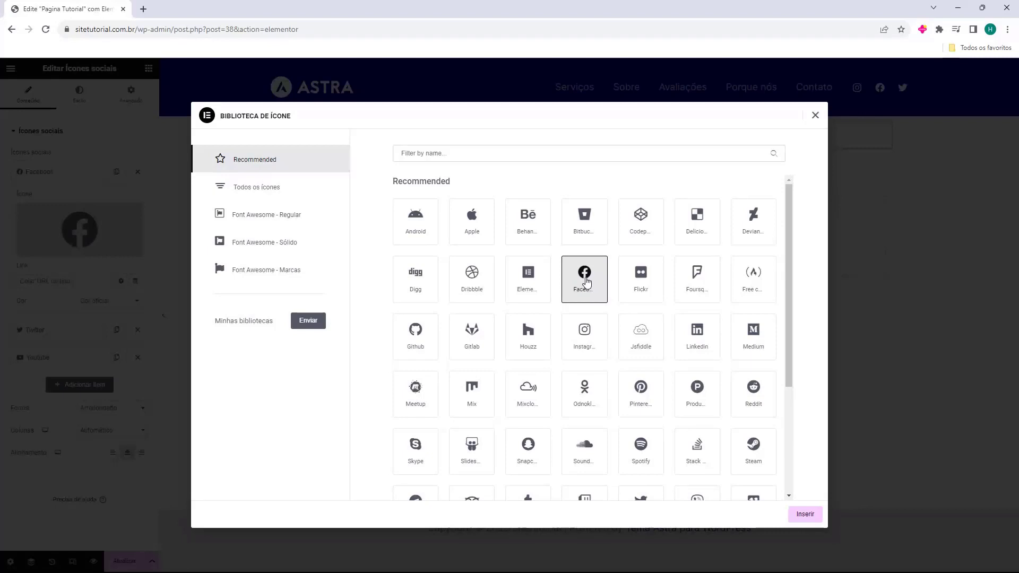
{"action": "left_click", "coordinate": [694, 337]}
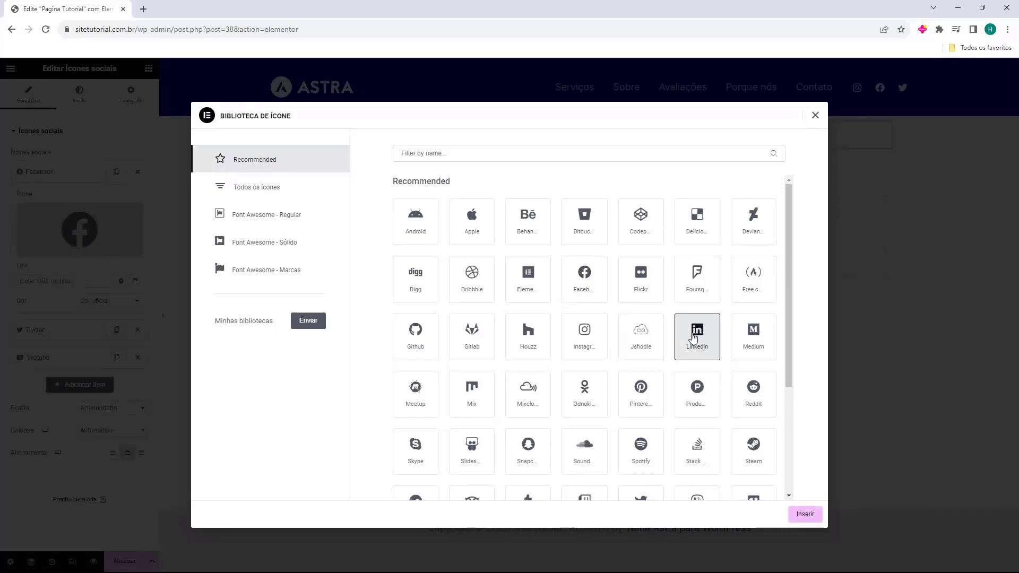
{"action": "left_click", "coordinate": [804, 515]}
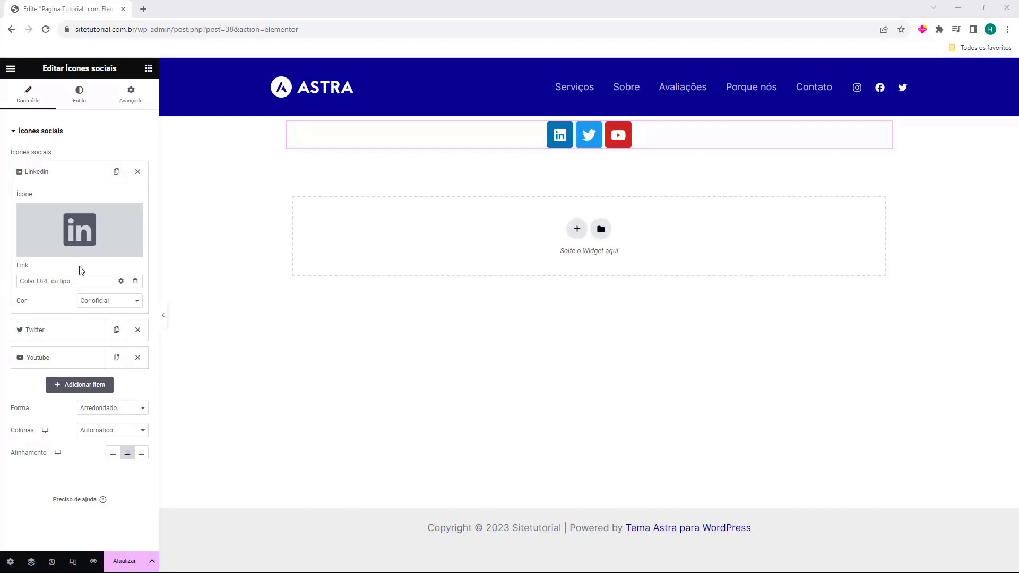
Step: Paste the LinkedIn profile URL as the LinkedIn item's link
{"action": "left_click", "coordinate": [58, 282]}
{"action": "key", "text": "ctrl+v"}
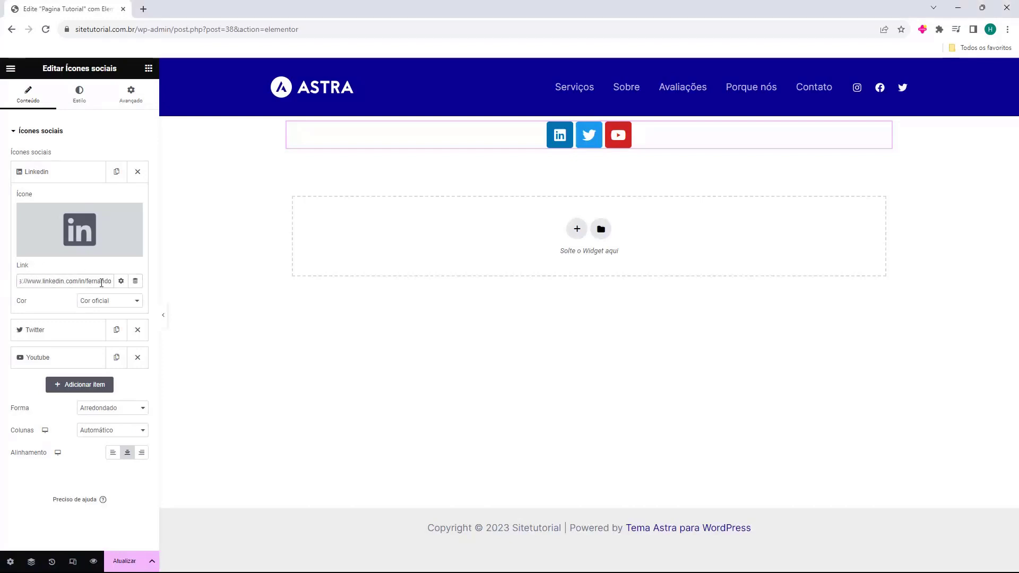
{"action": "mouse_move", "coordinate": [102, 283]}
{"action": "left_mouse_down"}
{"action": "mouse_move", "coordinate": [6, 294]}
{"action": "mouse_move", "coordinate": [88, 283]}
{"action": "left_mouse_up"}
{"action": "left_click", "coordinate": [77, 285]}
{"action": "left_click", "coordinate": [55, 301]}
Step: Switch the LinkedIn item's color to Personalizar and set its primary color to bright red (#FF0303)
{"action": "left_click", "coordinate": [93, 307]}
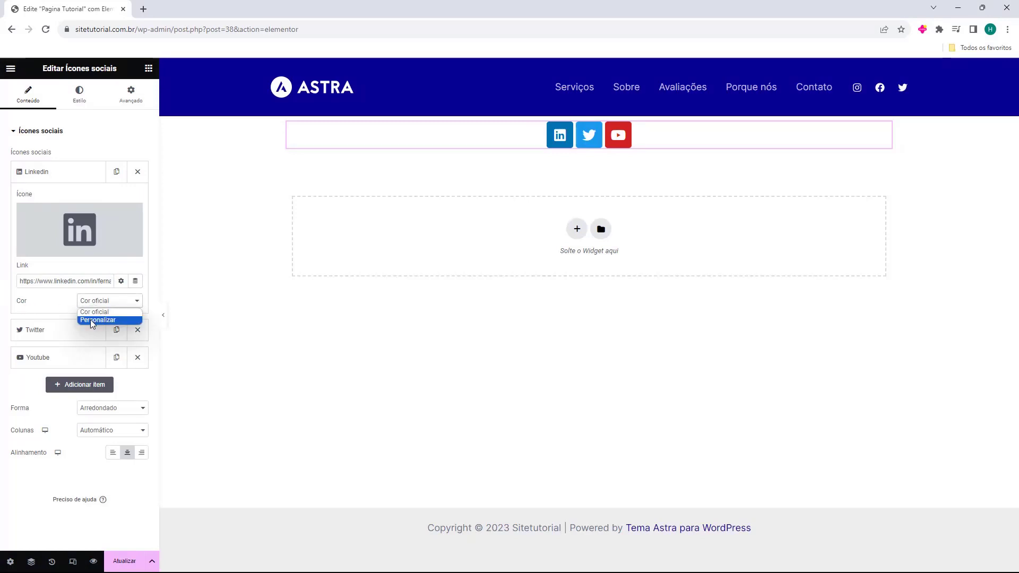
{"action": "left_click", "coordinate": [93, 320]}
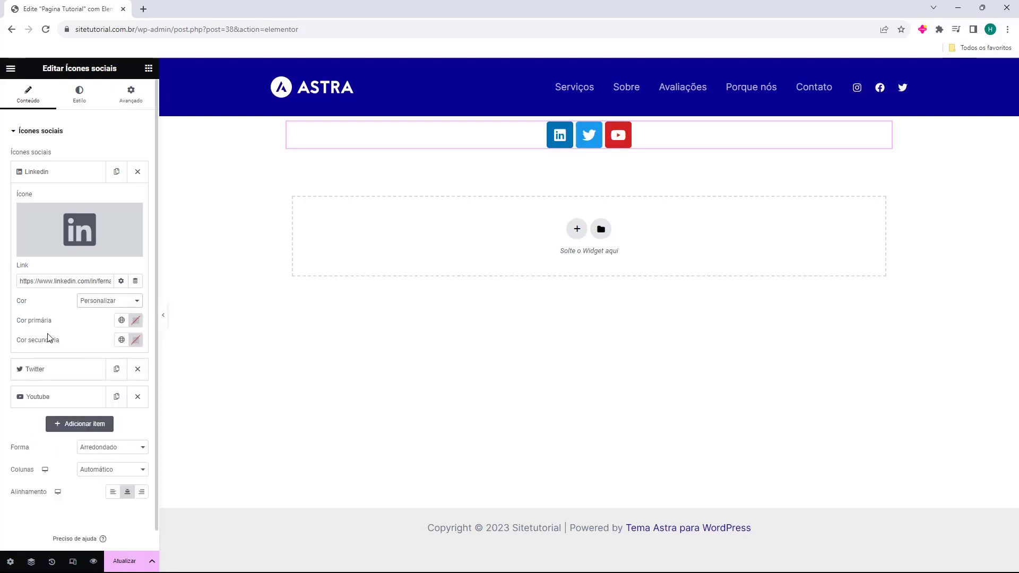
{"action": "left_click", "coordinate": [135, 320]}
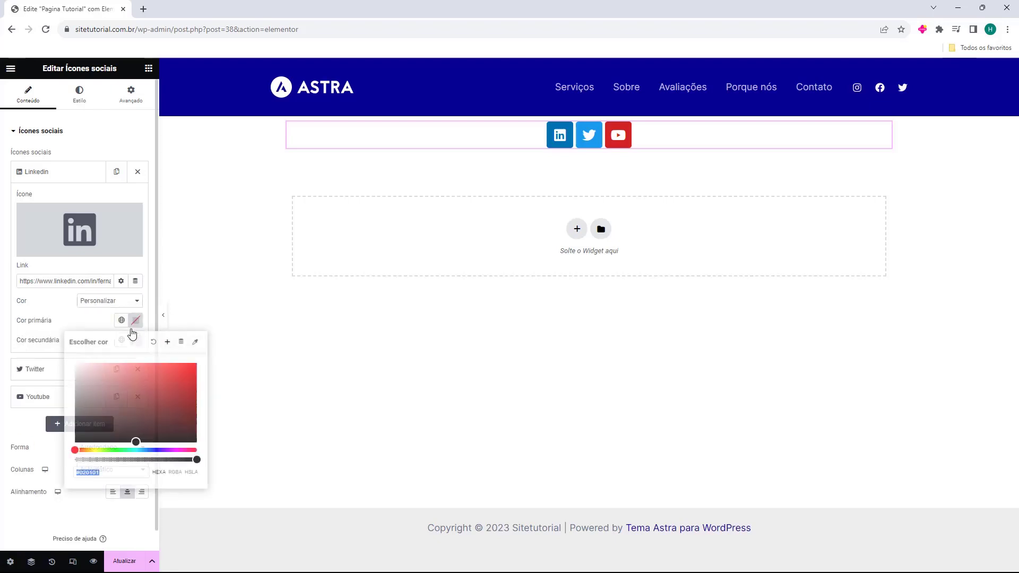
{"action": "mouse_move", "coordinate": [136, 380]}
{"action": "left_mouse_down"}
{"action": "mouse_move", "coordinate": [162, 393]}
{"action": "mouse_move", "coordinate": [213, 376]}
{"action": "mouse_move", "coordinate": [201, 360]}
{"action": "mouse_move", "coordinate": [162, 370]}
{"action": "mouse_move", "coordinate": [214, 371]}
{"action": "mouse_move", "coordinate": [186, 367]}
{"action": "mouse_move", "coordinate": [194, 361]}
{"action": "left_mouse_up"}
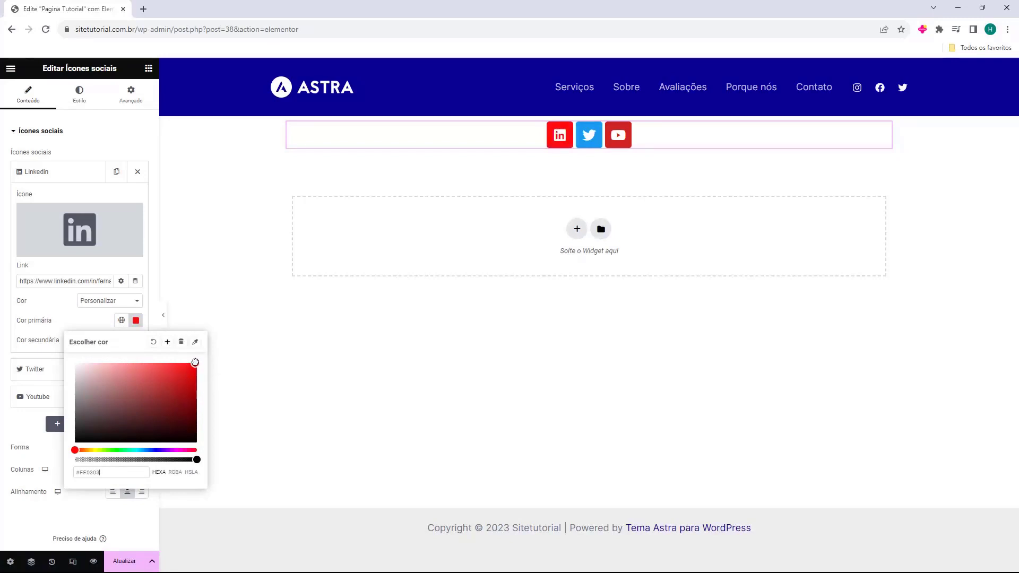
Step: Set the LinkedIn item's secondary color to near-black (#0C0C0C) and collapse the item's settings
{"action": "left_click", "coordinate": [136, 339]}
{"action": "left_click", "coordinate": [136, 339]}
{"action": "left_click_drag", "start_coordinate": [128, 397], "coordinate": [51, 462]}
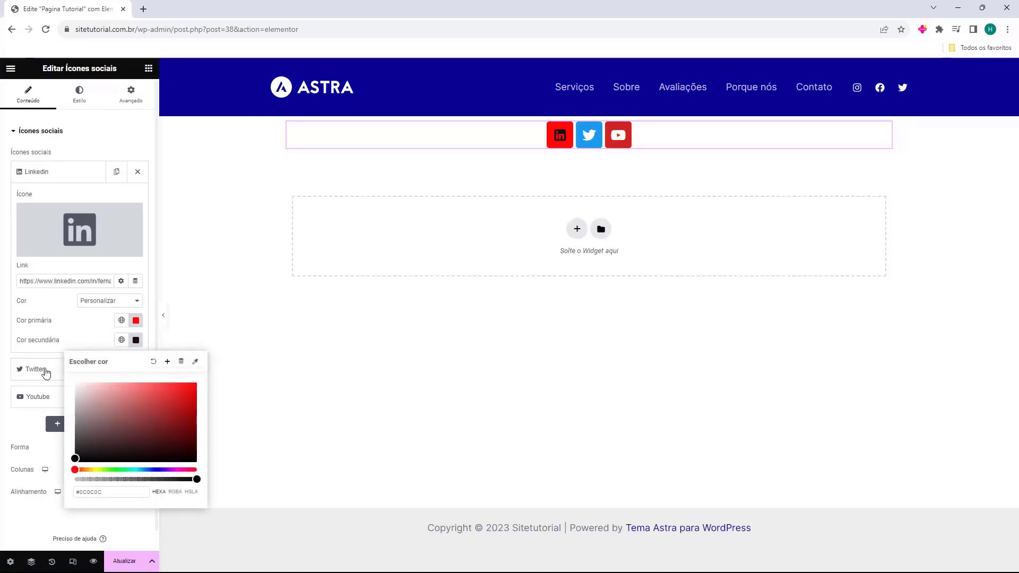
{"action": "left_click", "coordinate": [63, 348]}
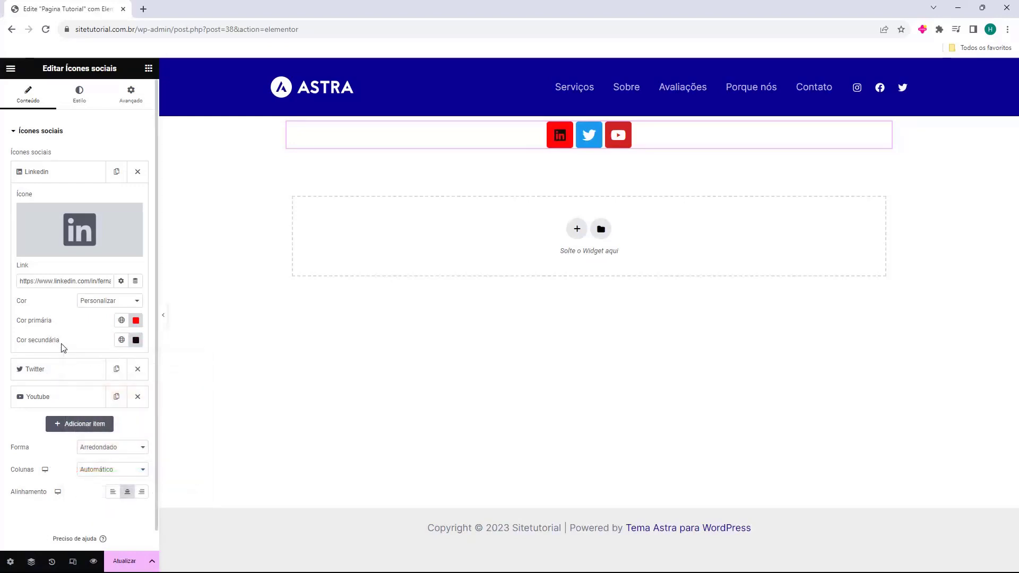
{"action": "left_click", "coordinate": [58, 171]}
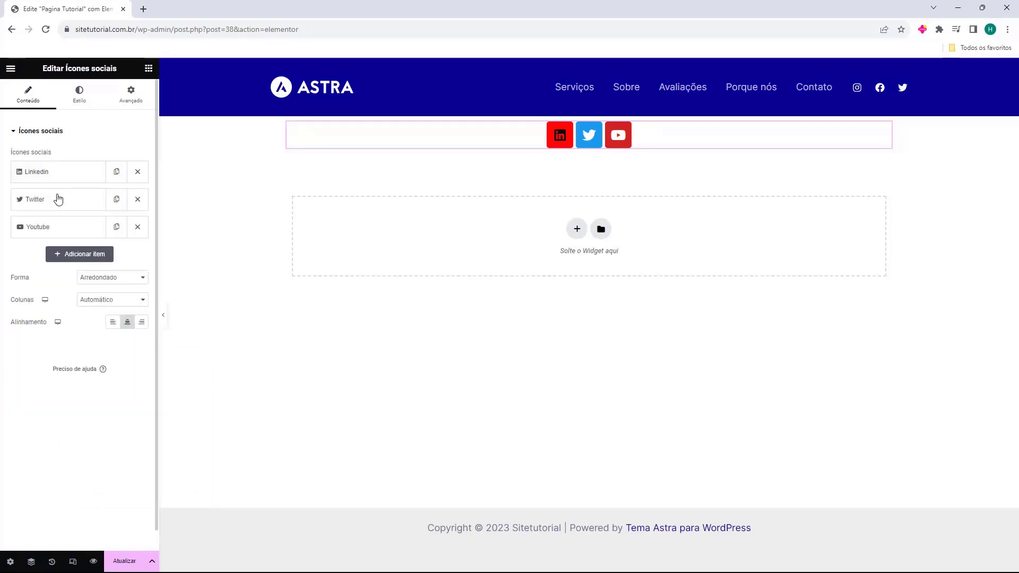
{"action": "left_click", "coordinate": [57, 199]}
{"action": "left_click", "coordinate": [59, 201]}
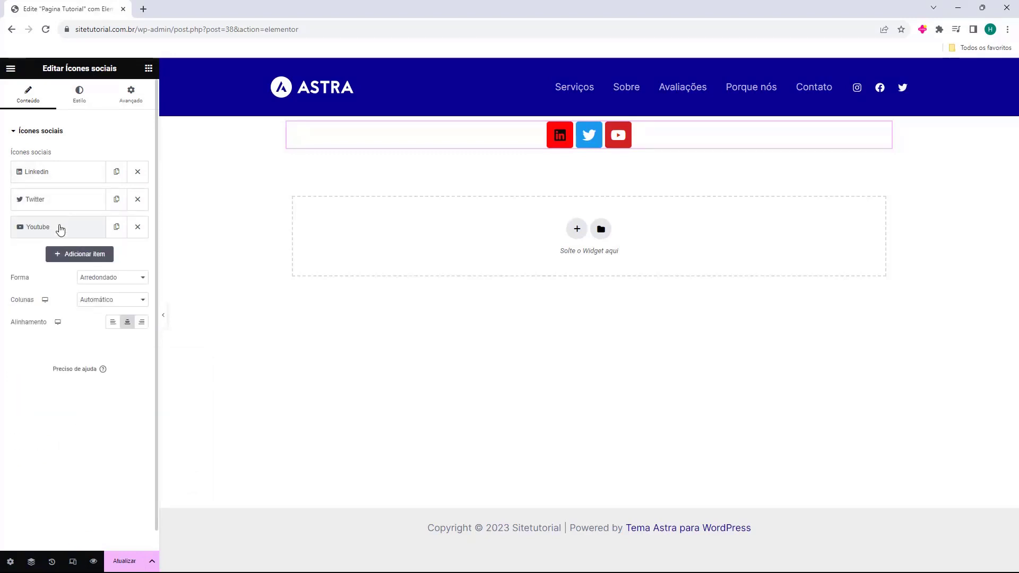
Step: Remove the Youtube item from the social icons list
{"action": "left_click", "coordinate": [57, 228]}
{"action": "left_click", "coordinate": [57, 228]}
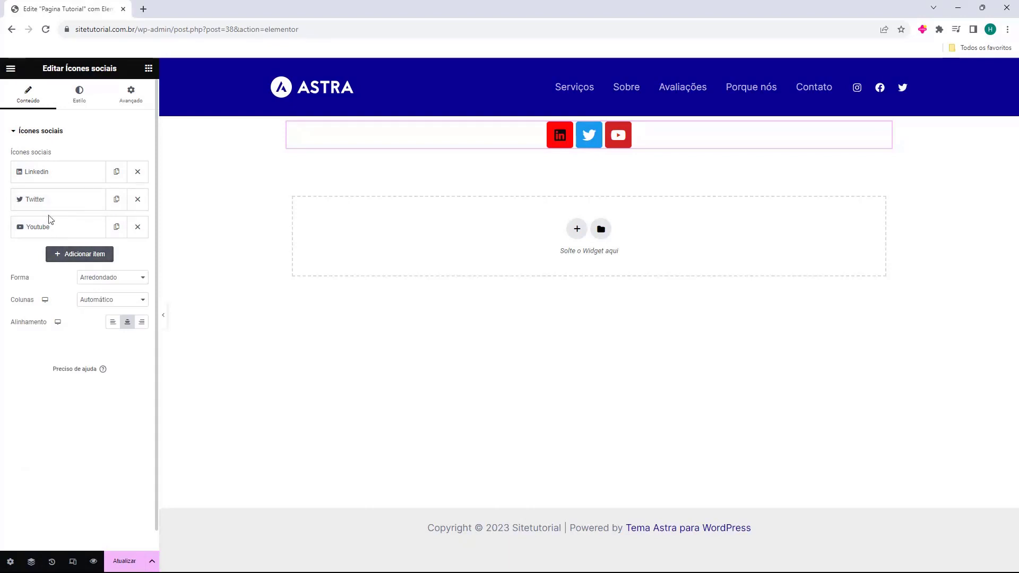
{"action": "left_click", "coordinate": [138, 228]}
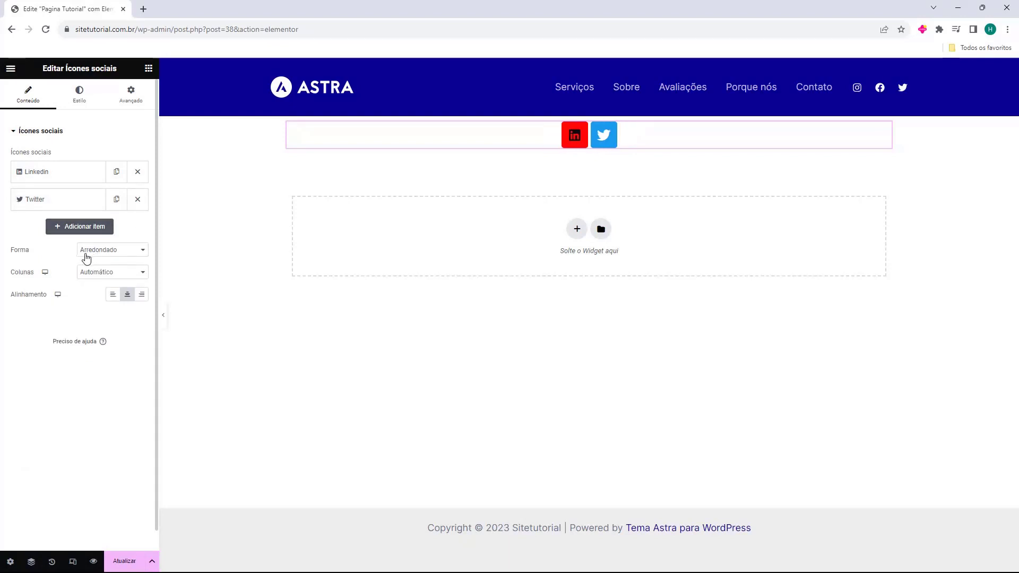
Step: Duplicate the Twitter item and delete the duplicate
{"action": "left_click", "coordinate": [116, 200]}
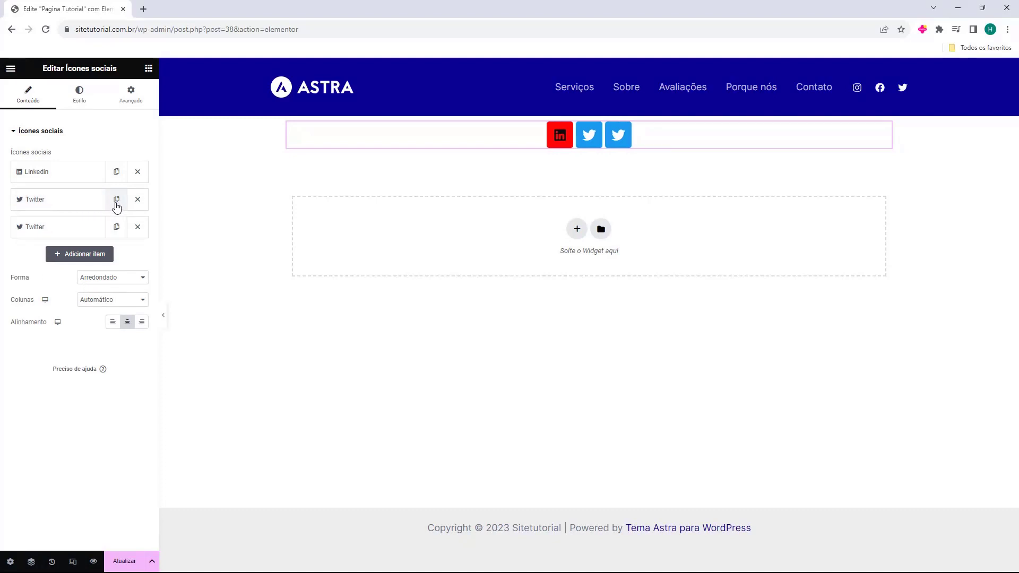
{"action": "left_click", "coordinate": [138, 227]}
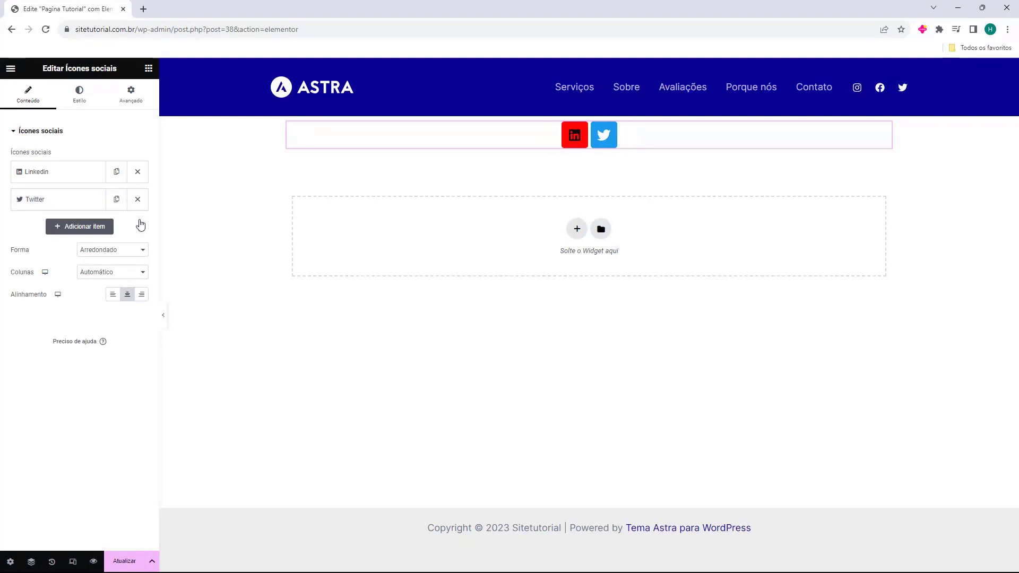
Step: Add three new items with the default Wordpress icon to the social icons list and collapse the last one
{"action": "left_click", "coordinate": [77, 236]}
{"action": "left_click", "coordinate": [75, 233]}
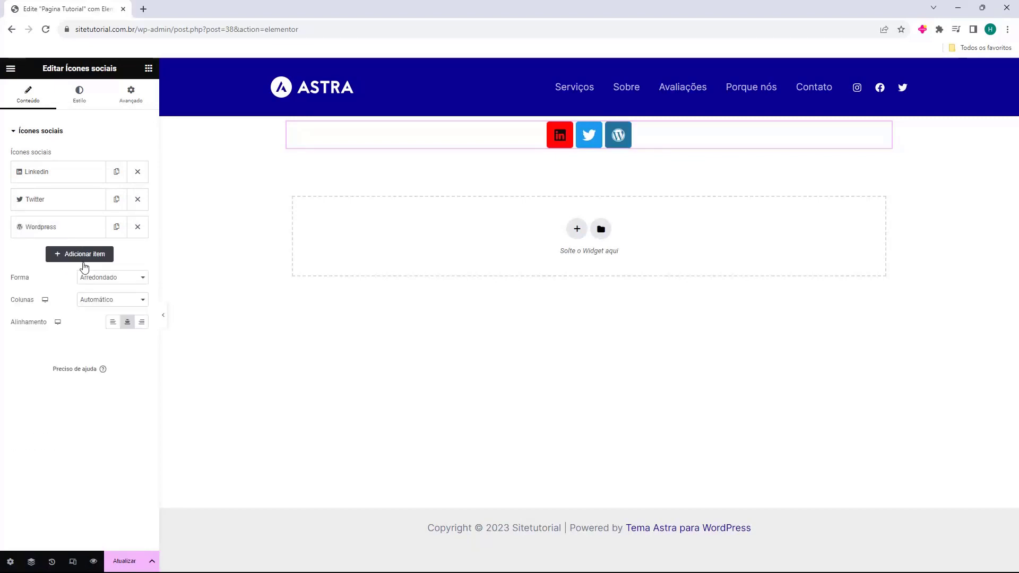
{"action": "left_click", "coordinate": [84, 255]}
{"action": "left_click", "coordinate": [78, 411]}
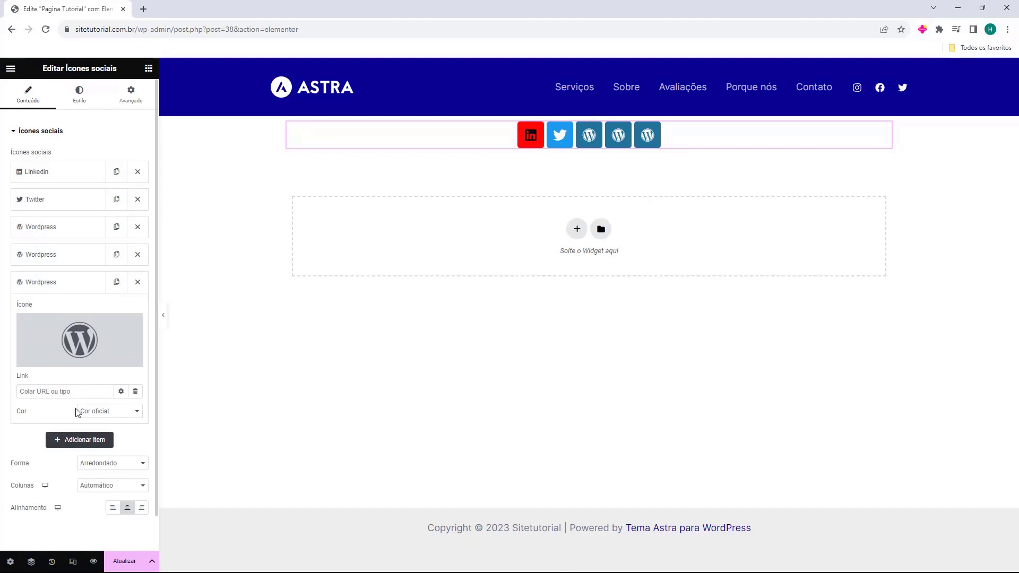
{"action": "left_click", "coordinate": [50, 287]}
Step: Expand the first Wordpress item and view its icon library, closing it without choosing another icon
{"action": "left_click", "coordinate": [62, 231]}
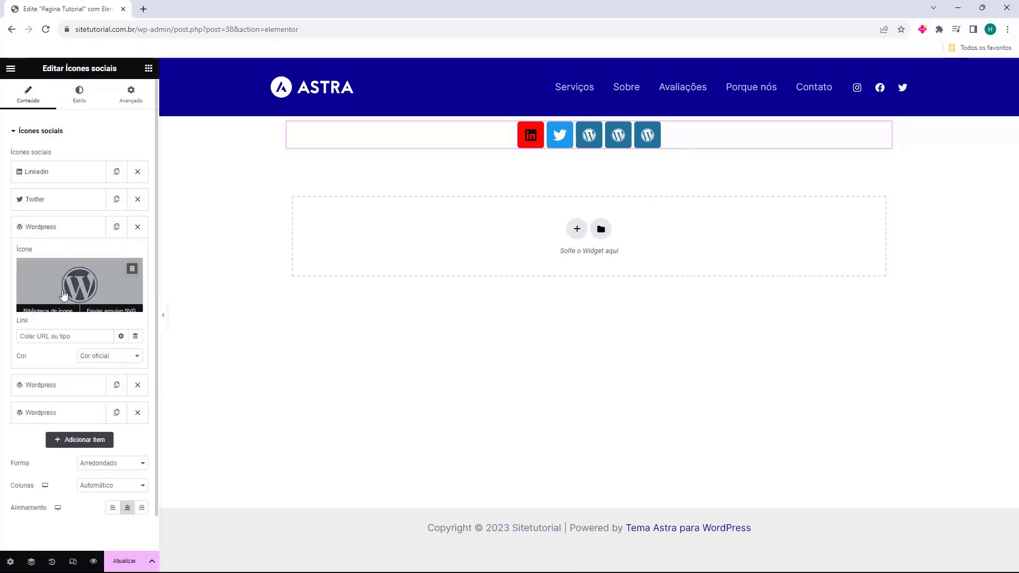
{"action": "left_click", "coordinate": [62, 294]}
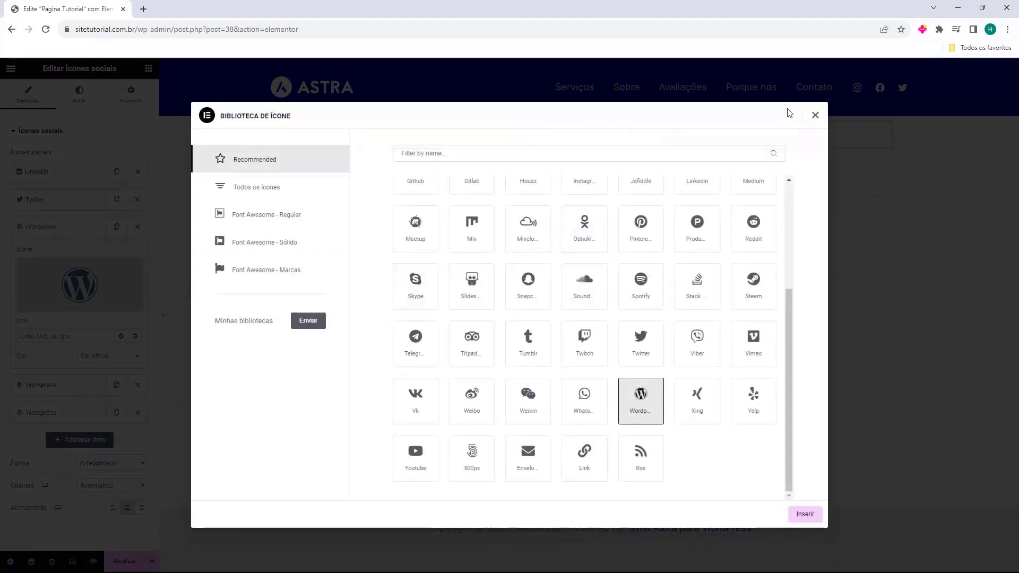
{"action": "left_click", "coordinate": [815, 115]}
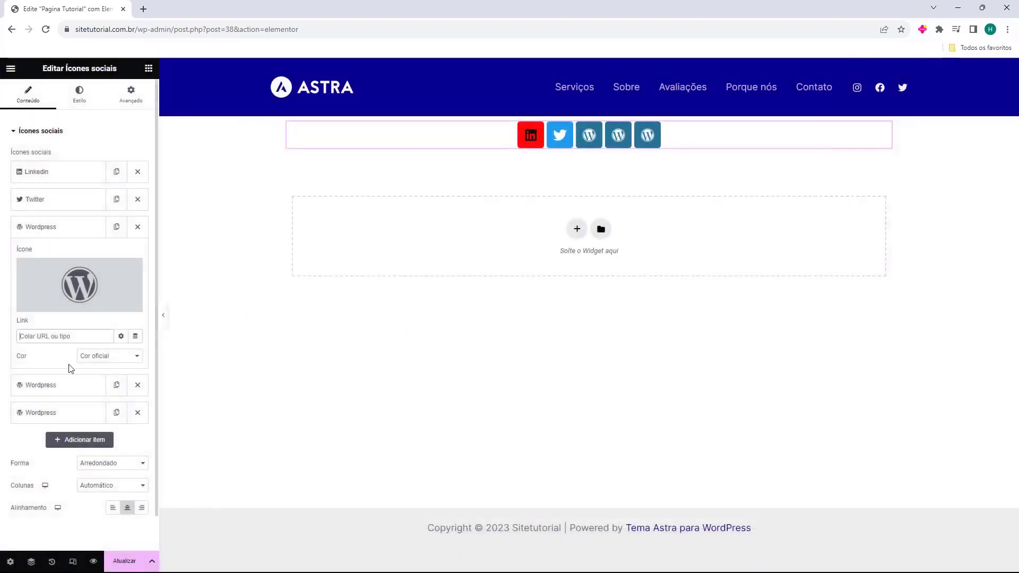
Step: Try the Personalizar color option on the first Wordpress item, return it to Cor oficial and collapse the item
{"action": "left_click", "coordinate": [85, 358]}
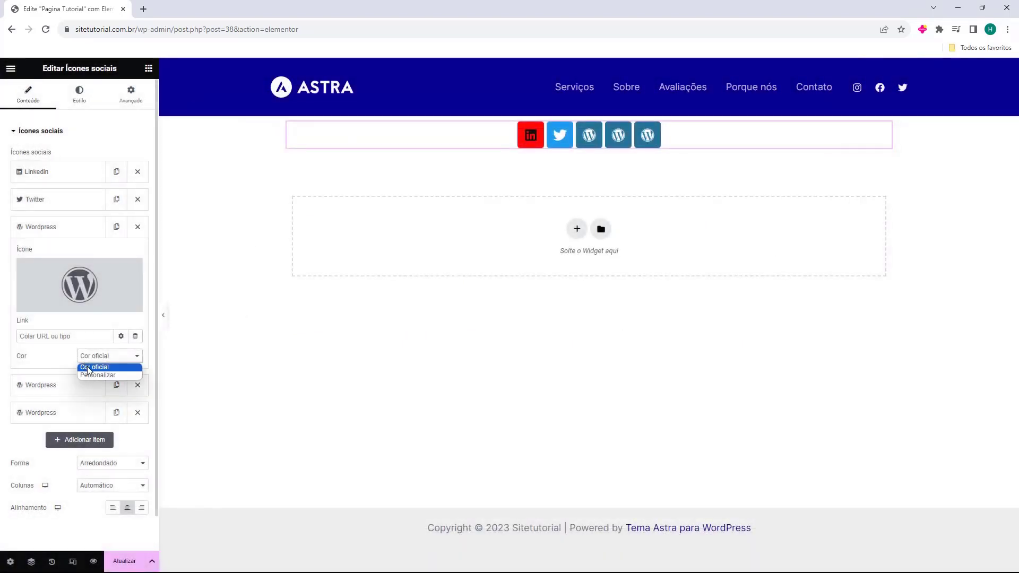
{"action": "left_click", "coordinate": [93, 376]}
{"action": "left_click", "coordinate": [97, 357]}
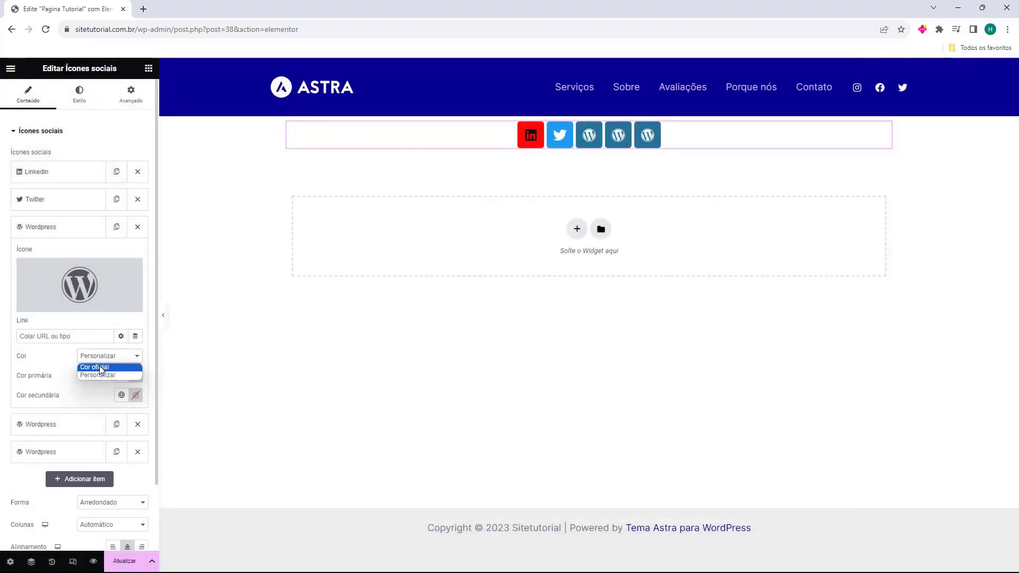
{"action": "left_click", "coordinate": [100, 367]}
{"action": "left_click", "coordinate": [75, 233]}
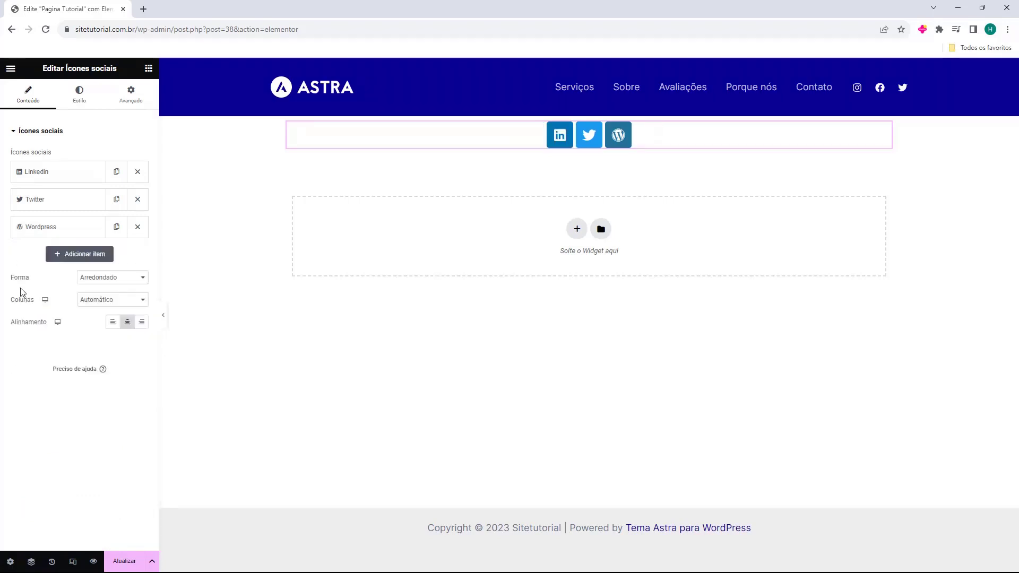
Step: Try the Quadrado shape for the social icons and set their shape to Círculo
{"action": "left_click", "coordinate": [112, 280]}
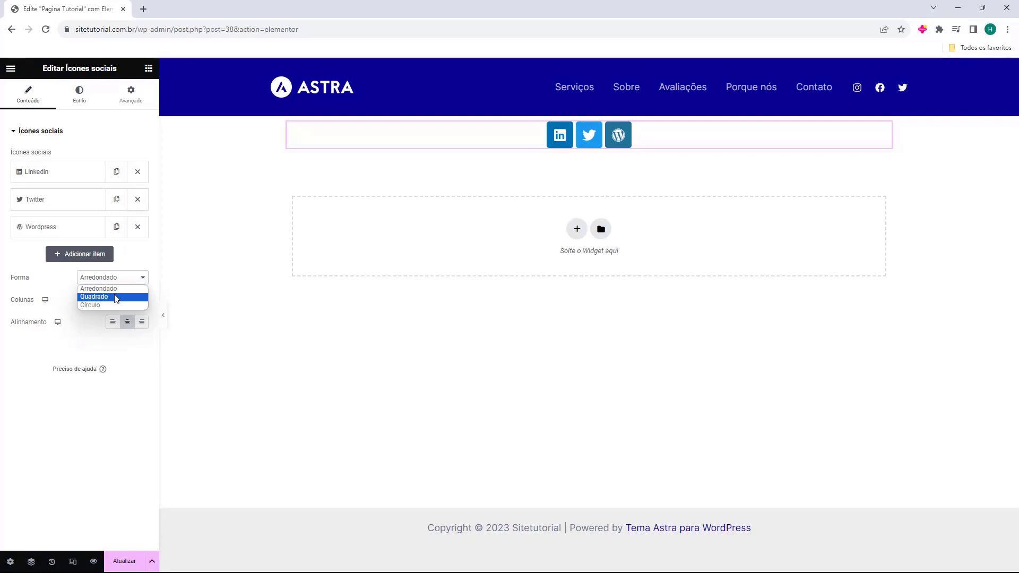
{"action": "left_click", "coordinate": [116, 297]}
{"action": "left_click", "coordinate": [116, 281]}
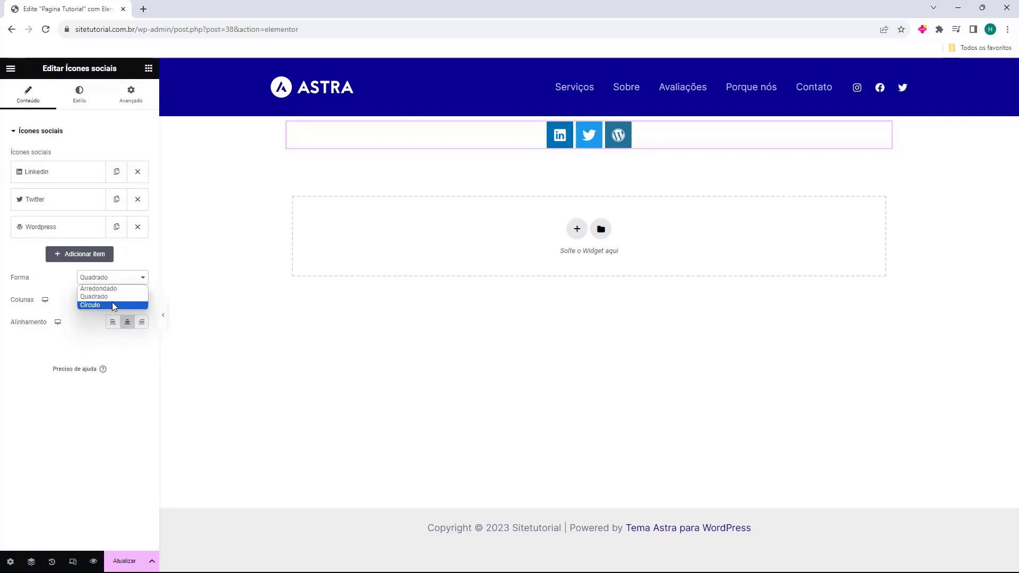
{"action": "left_click", "coordinate": [113, 301]}
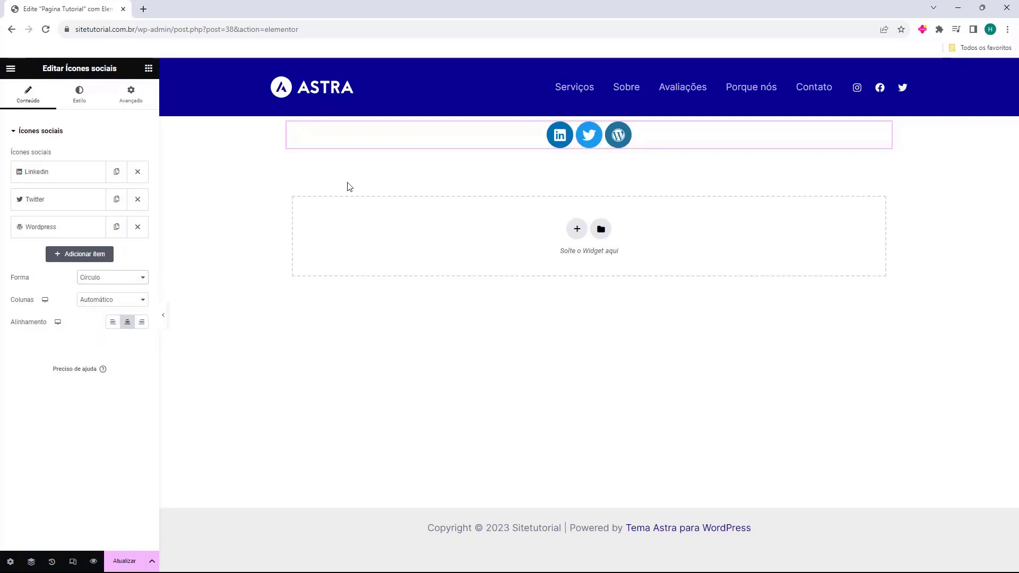
Step: Compare the Quadrado and Arredondado shapes for the social icons and return the shape to Círculo
{"action": "left_click", "coordinate": [106, 279]}
{"action": "left_click", "coordinate": [99, 297]}
{"action": "left_click", "coordinate": [110, 280]}
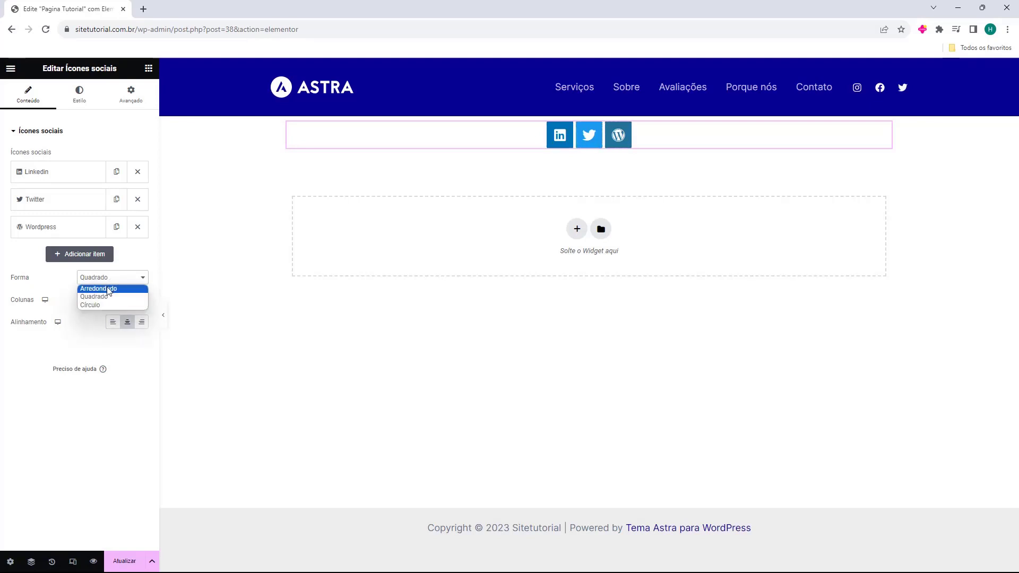
{"action": "left_click", "coordinate": [110, 283]}
{"action": "left_click", "coordinate": [110, 280]}
{"action": "left_click", "coordinate": [109, 297]}
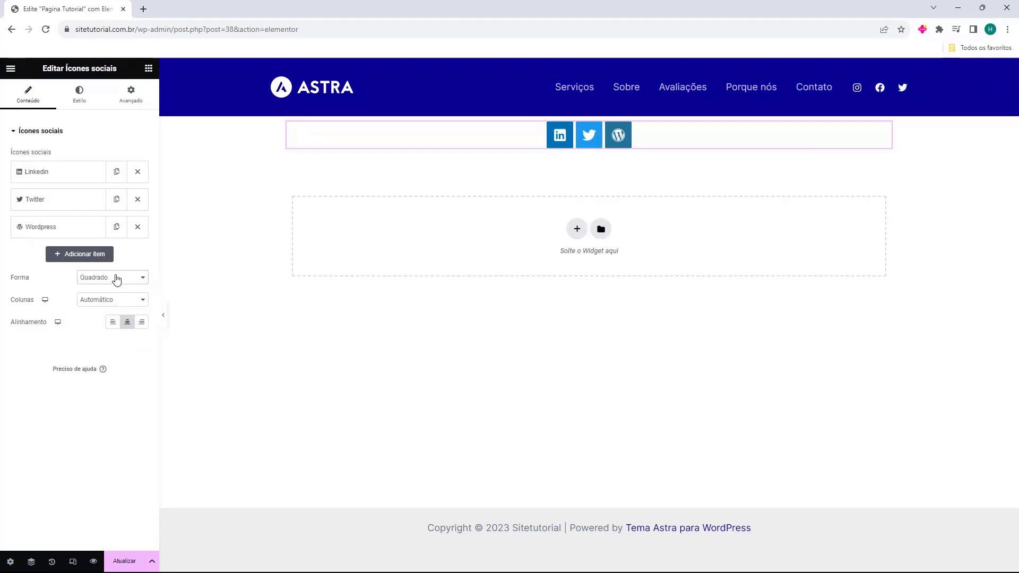
{"action": "left_click", "coordinate": [117, 280]}
{"action": "left_click", "coordinate": [112, 301]}
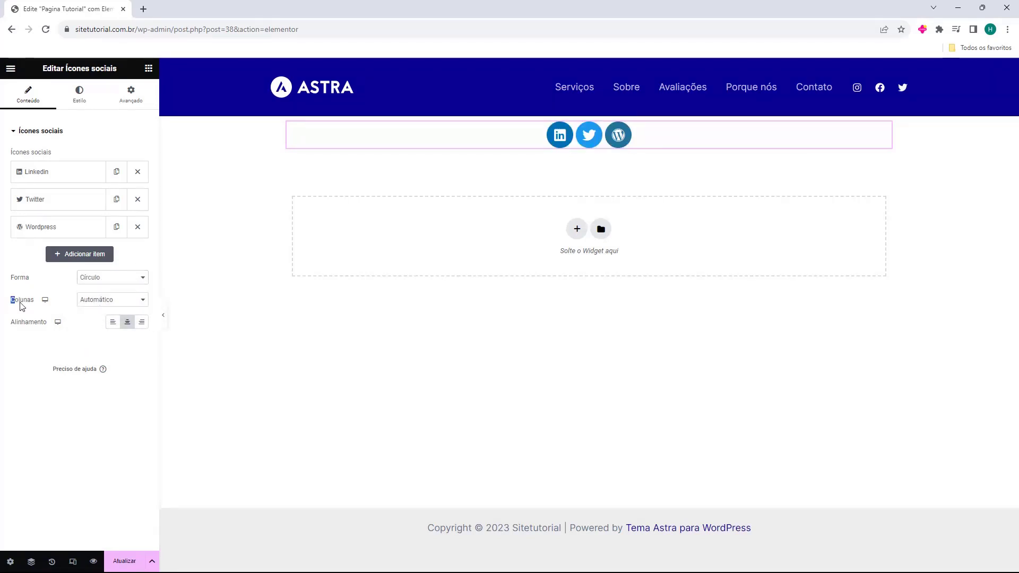
Step: Try laying out the social icons in 1, 2 and 5 columns and return the column setting to Automático
{"action": "double_click", "coordinate": [21, 300]}
{"action": "left_click", "coordinate": [88, 302]}
{"action": "left_click", "coordinate": [89, 320]}
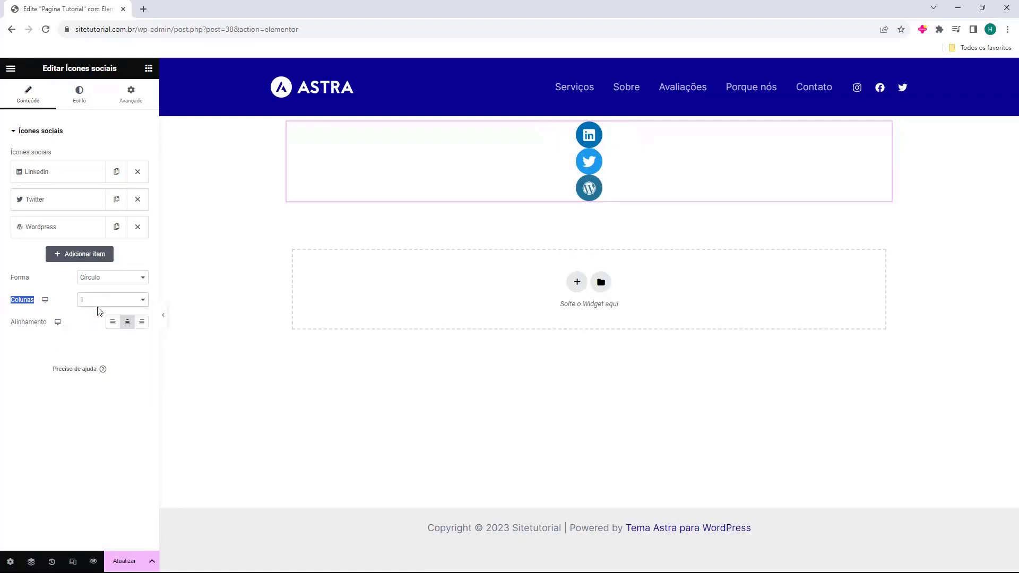
{"action": "left_click", "coordinate": [100, 301]}
{"action": "left_click", "coordinate": [92, 328]}
{"action": "left_click", "coordinate": [99, 301]}
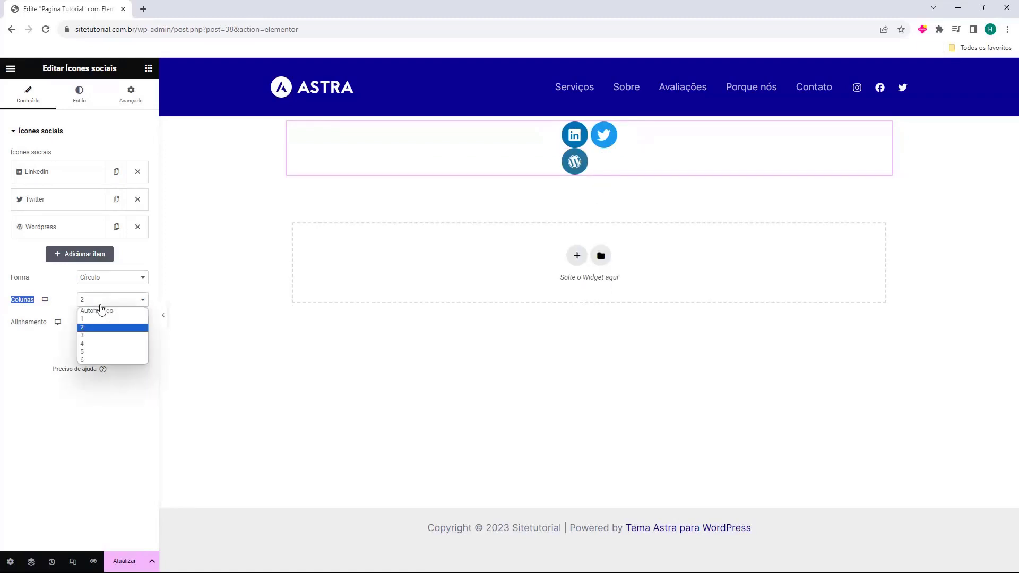
{"action": "left_click", "coordinate": [94, 353]}
{"action": "left_click", "coordinate": [102, 302]}
{"action": "left_click", "coordinate": [99, 311]}
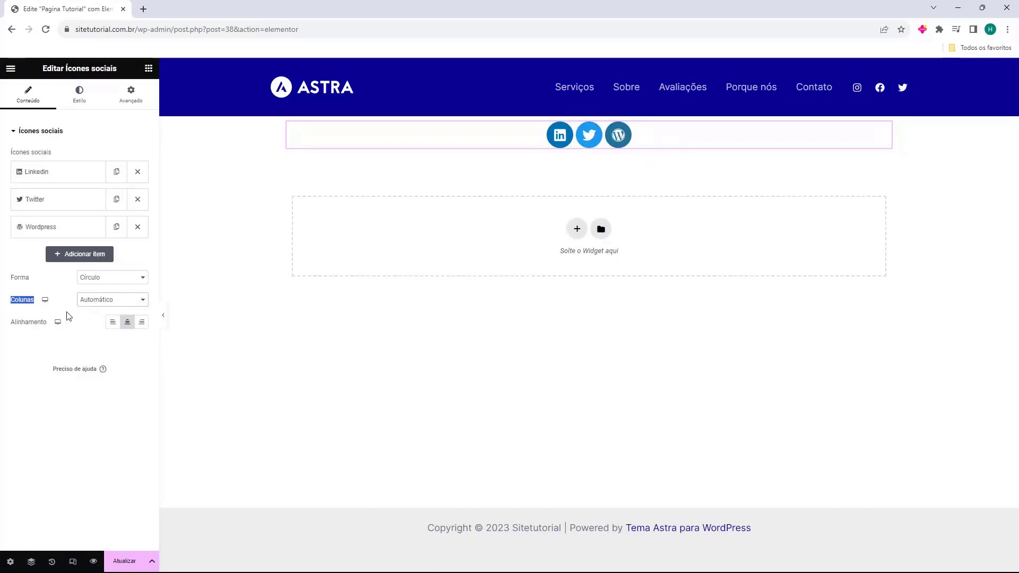
Step: Try left and right alignment for the social icons and return them to centered alignment
{"action": "left_click", "coordinate": [27, 323]}
{"action": "left_click_drag", "start_coordinate": [9, 325], "coordinate": [34, 329]}
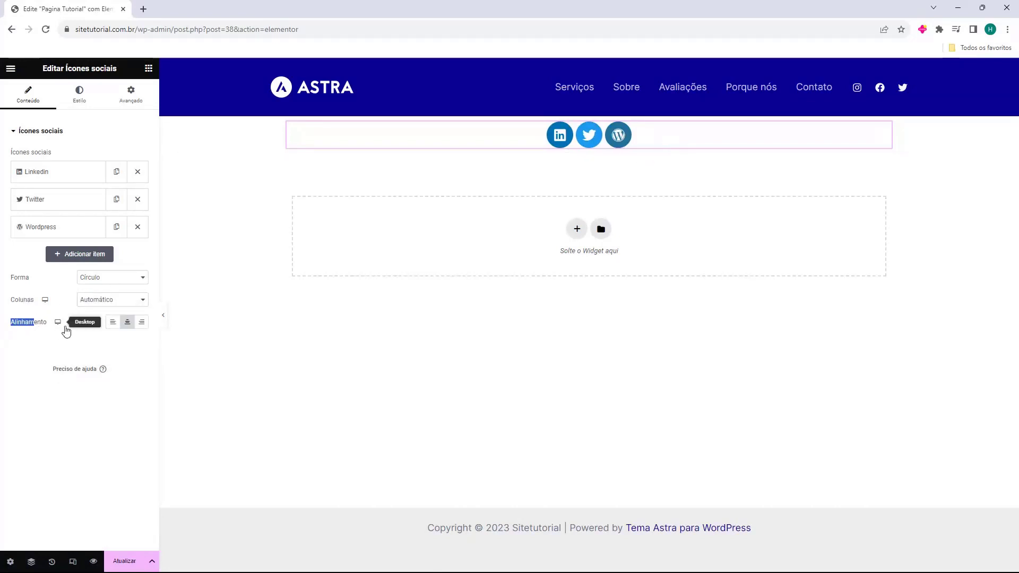
{"action": "left_click", "coordinate": [113, 324]}
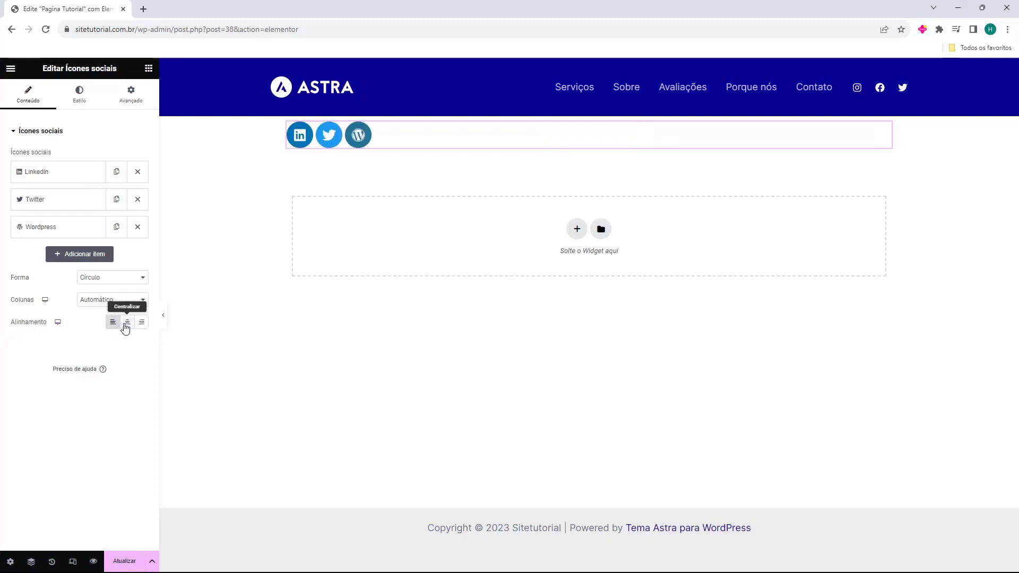
{"action": "left_click", "coordinate": [126, 327]}
{"action": "left_click", "coordinate": [140, 325]}
{"action": "left_click", "coordinate": [128, 325]}
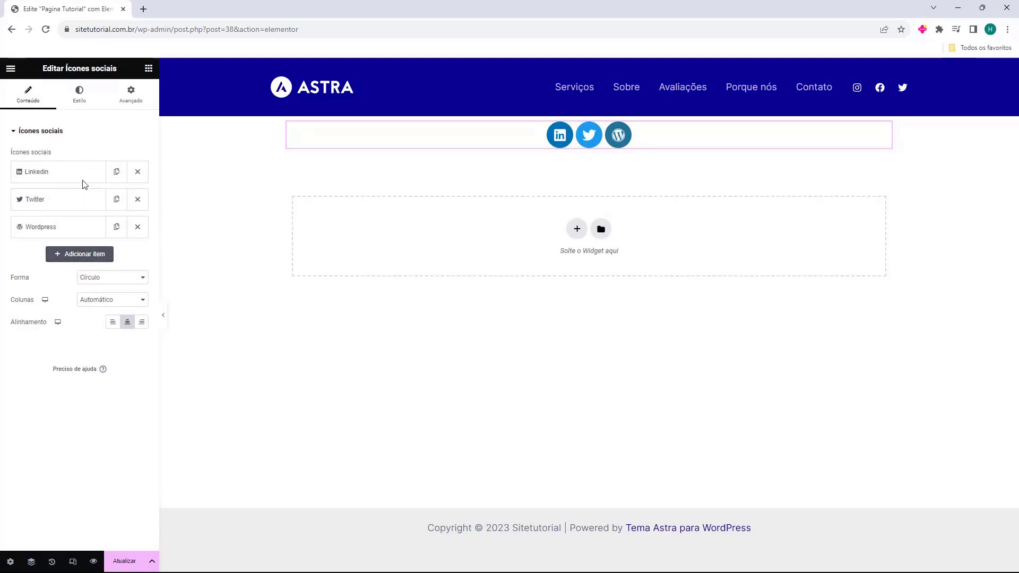
Step: In the widget's style settings, switch the icon color to Personalizar and set the primary color to black (#000000)
{"action": "left_click", "coordinate": [80, 102]}
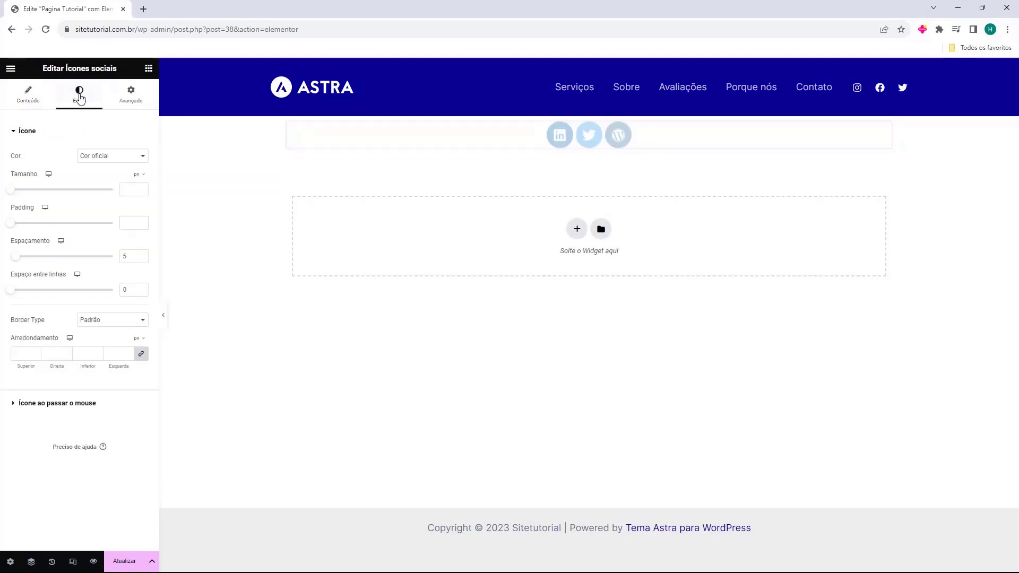
{"action": "double_click", "coordinate": [13, 160]}
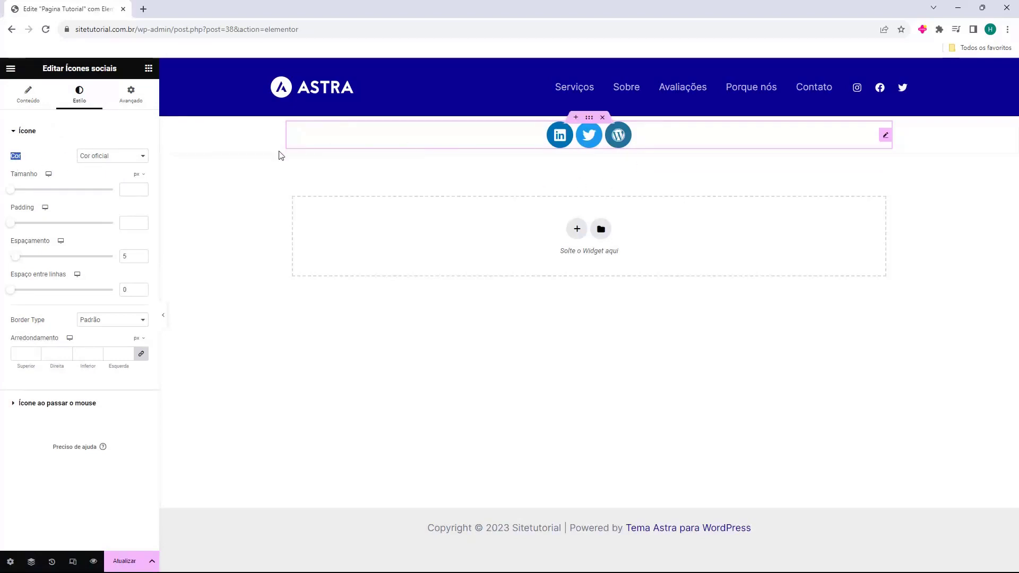
{"action": "left_click", "coordinate": [121, 159]}
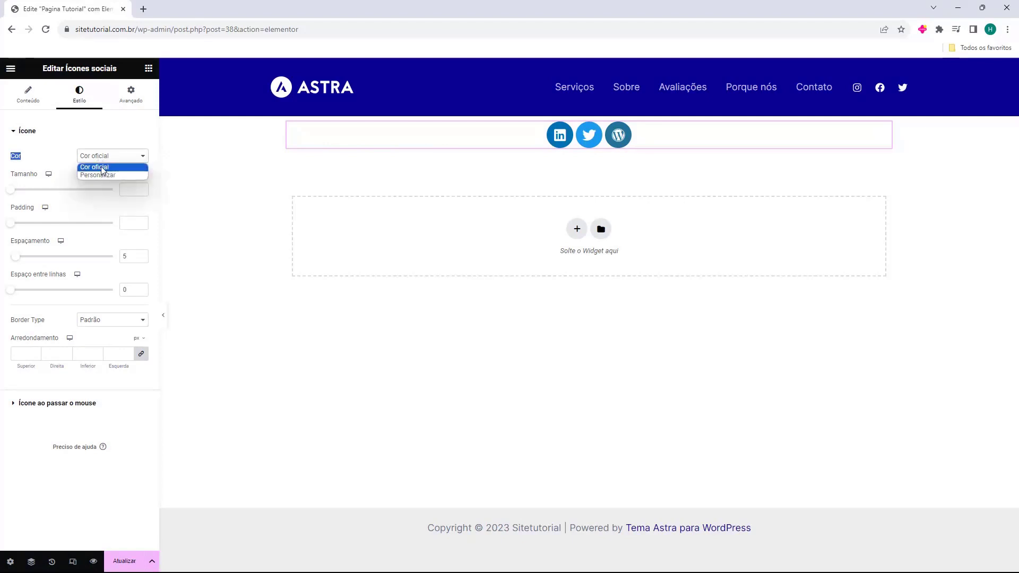
{"action": "left_click", "coordinate": [97, 176]}
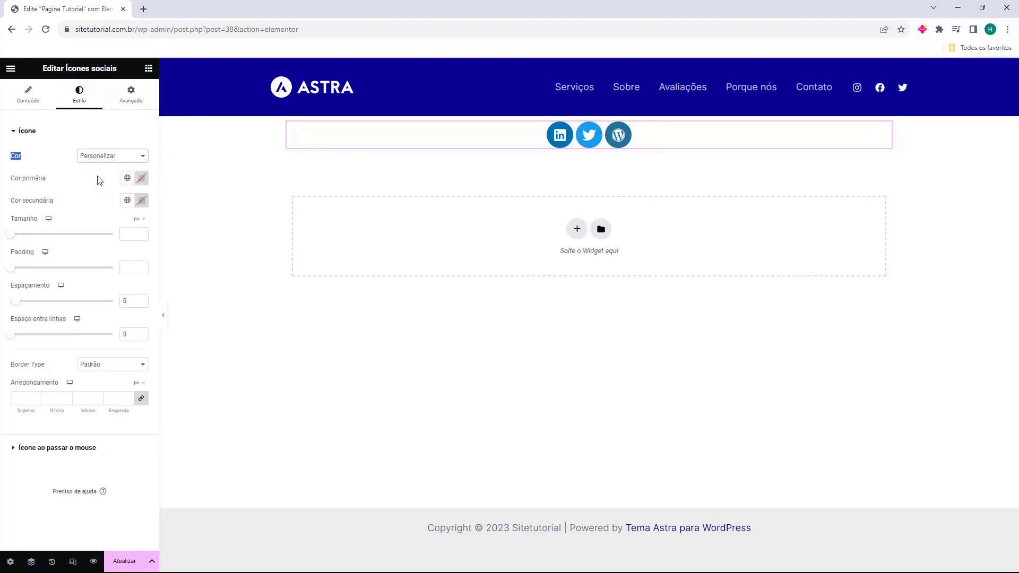
{"action": "left_click", "coordinate": [141, 178]}
{"action": "mouse_move", "coordinate": [132, 268]}
{"action": "left_mouse_down"}
{"action": "mouse_move", "coordinate": [186, 239]}
{"action": "mouse_move", "coordinate": [158, 238]}
{"action": "mouse_move", "coordinate": [63, 306]}
{"action": "left_mouse_up"}
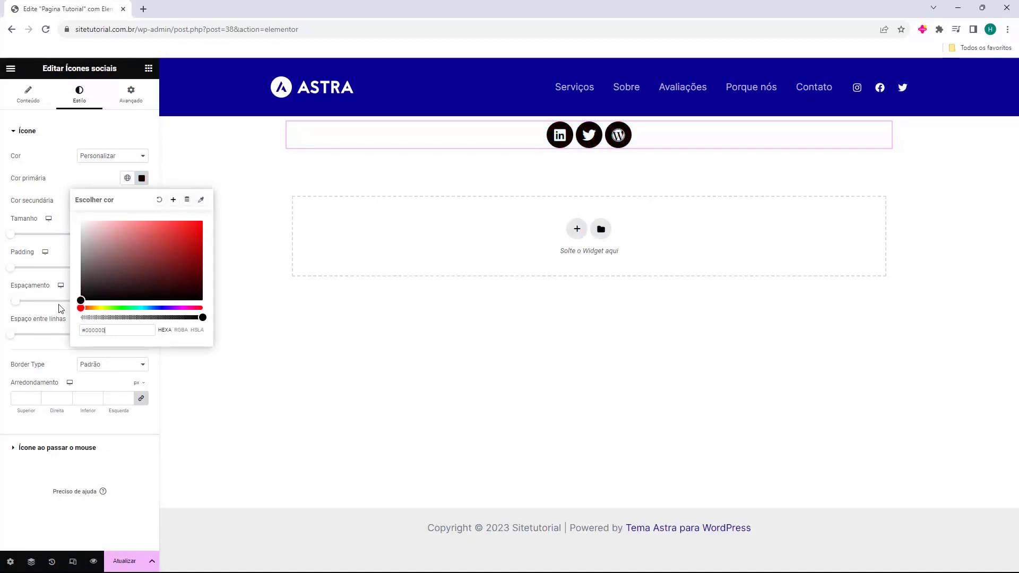
{"action": "left_click", "coordinate": [52, 186]}
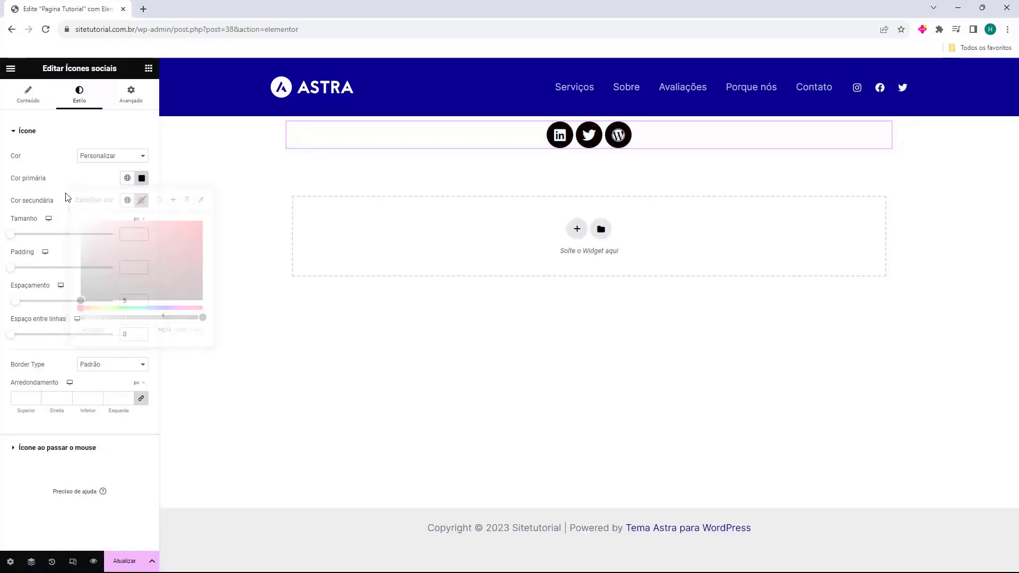
Step: Set the icons' secondary color to red (#FF0000)
{"action": "left_click", "coordinate": [141, 200]}
{"action": "left_click_drag", "start_coordinate": [145, 261], "coordinate": [200, 239]}
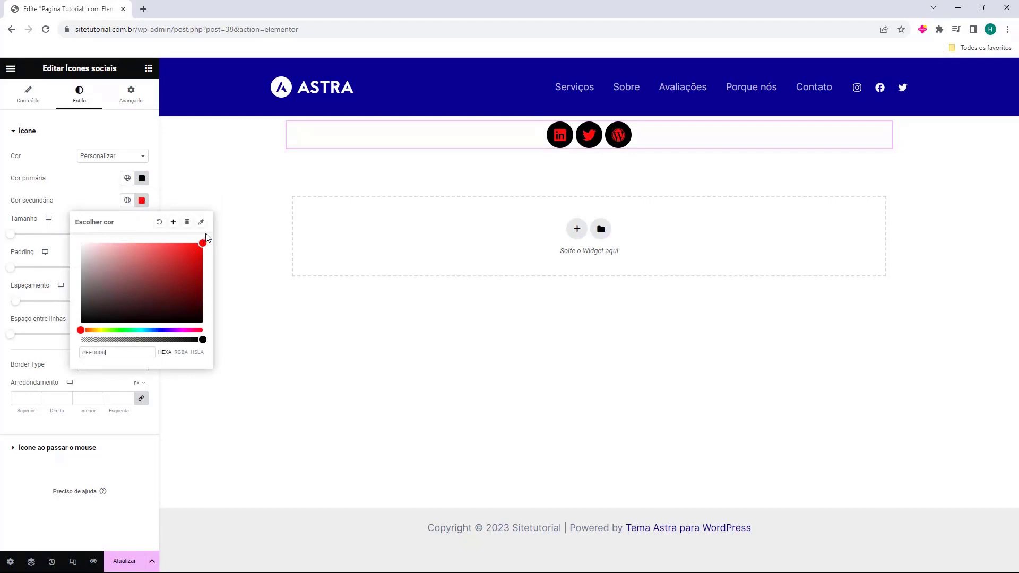
{"action": "left_click", "coordinate": [83, 187]}
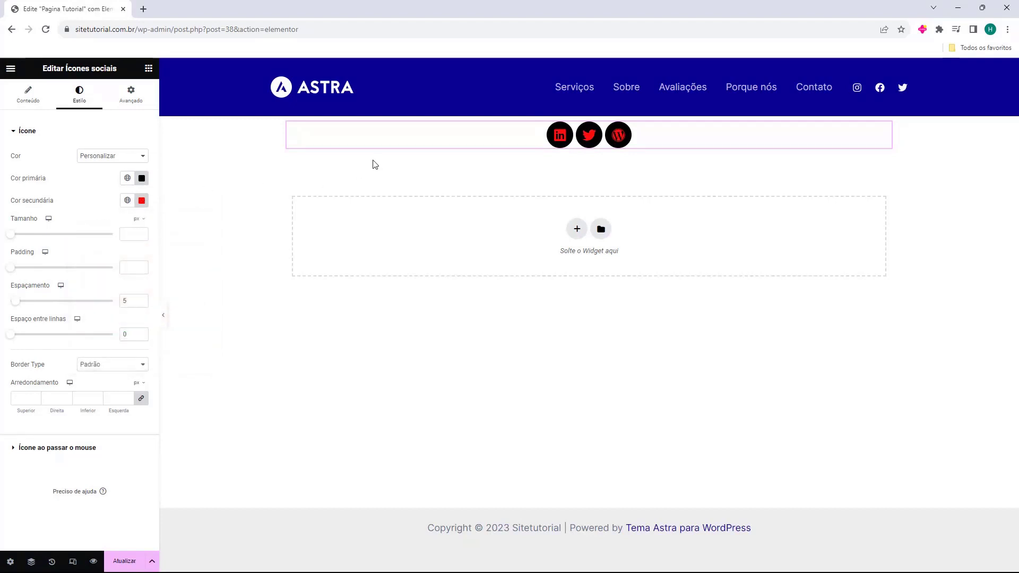
Step: Return the icons' color option to Cor oficial and undo the last style adjustment
{"action": "left_click", "coordinate": [120, 159]}
{"action": "left_click", "coordinate": [106, 167]}
{"action": "left_click_drag", "start_coordinate": [10, 191], "coordinate": [13, 279]}
{"action": "key", "text": "ctrl+z"}
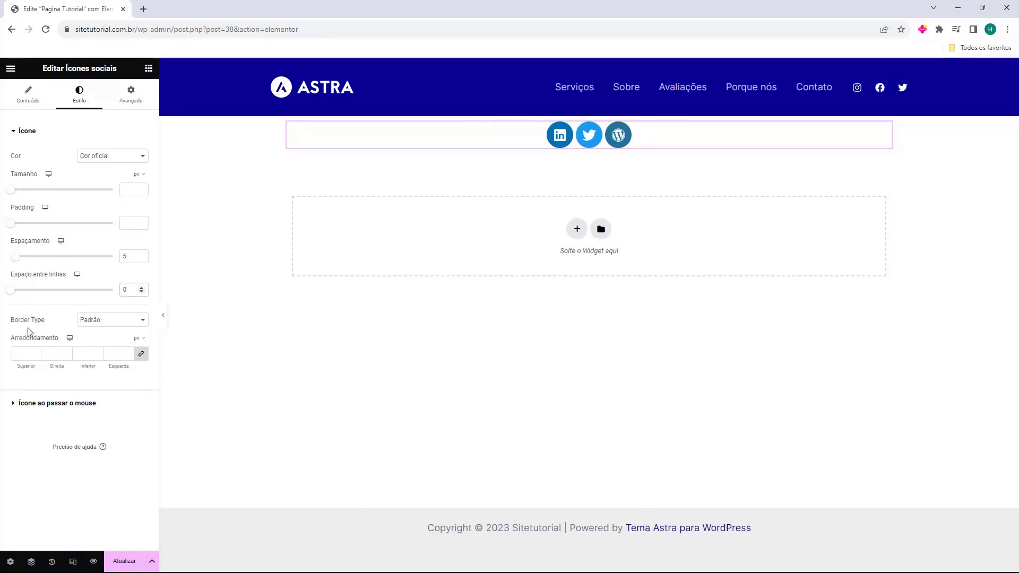
Step: Set the social icons' border type to Sólido
{"action": "double_click", "coordinate": [15, 322]}
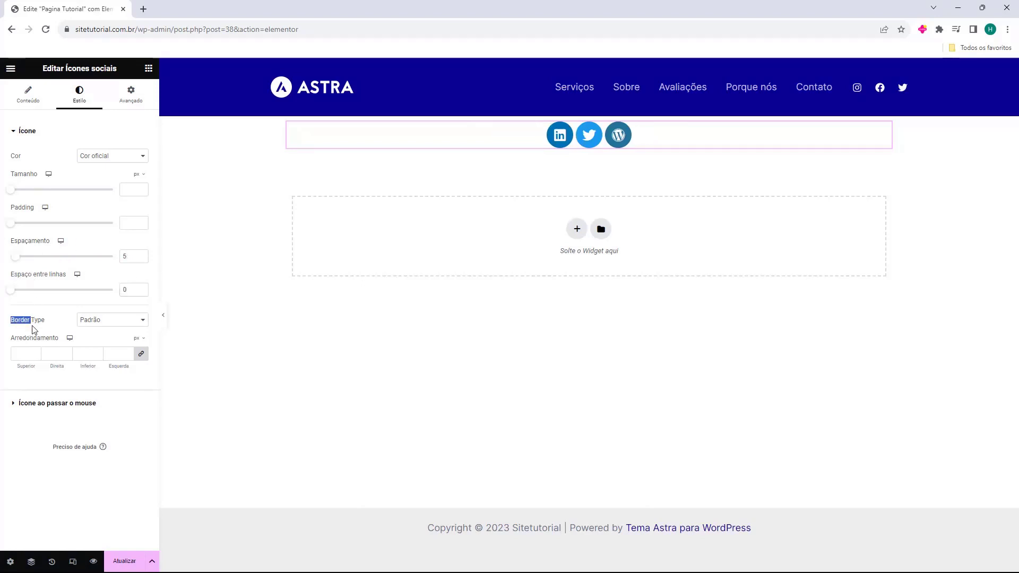
{"action": "left_click", "coordinate": [84, 322]}
{"action": "left_click", "coordinate": [100, 344]}
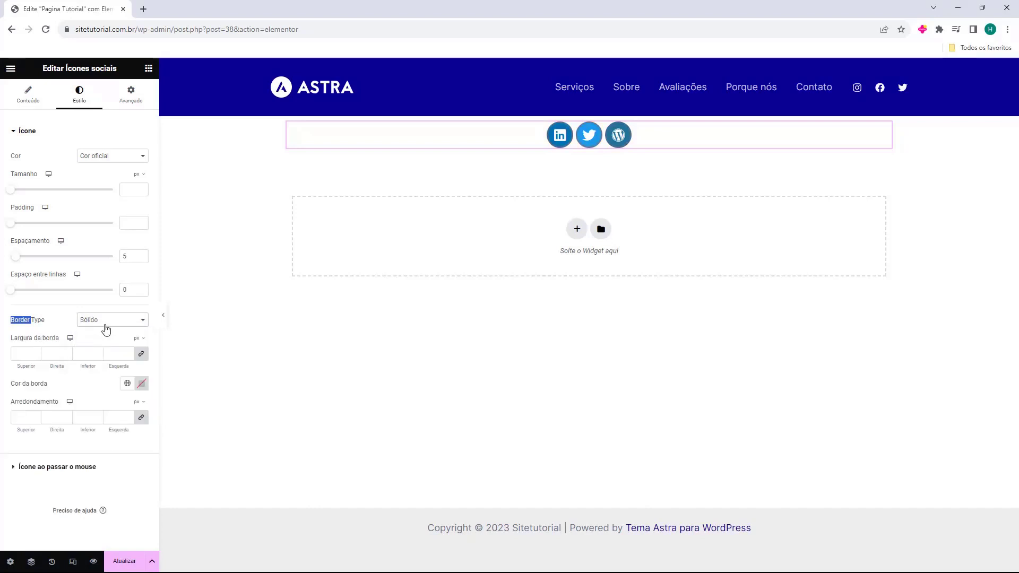
Step: Set the social icons' border width to 7 px on all sides and the border color to red
{"action": "left_click", "coordinate": [104, 335]}
{"action": "left_click", "coordinate": [141, 383]}
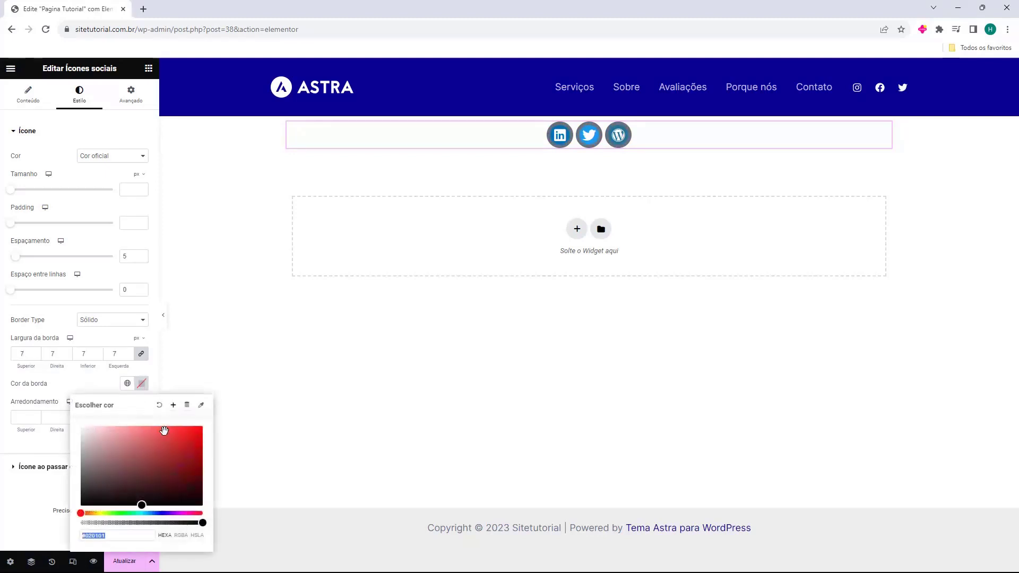
{"action": "left_click_drag", "start_coordinate": [164, 430], "coordinate": [229, 406]}
{"action": "left_click", "coordinate": [199, 431]}
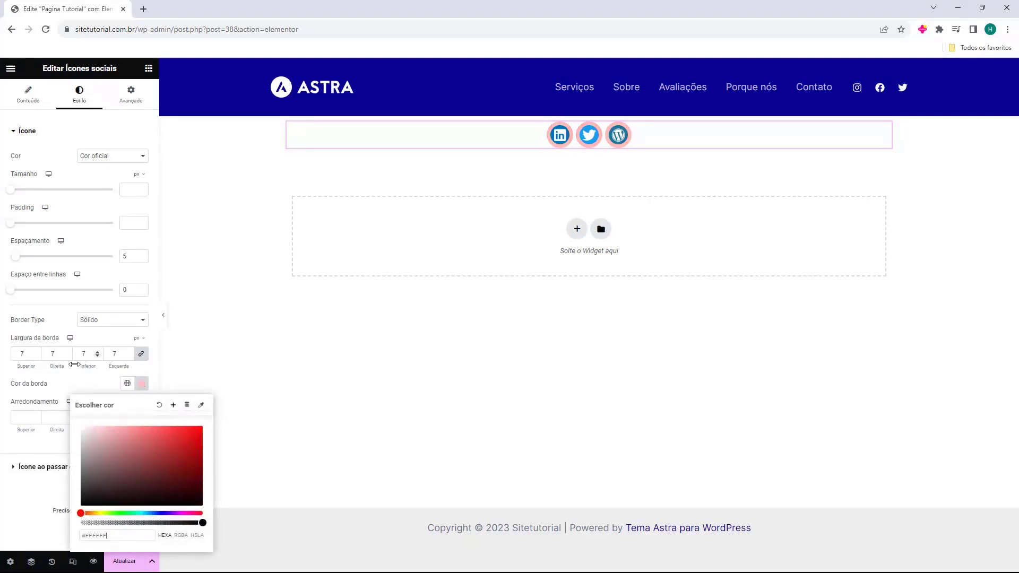
{"action": "left_click", "coordinate": [97, 386]}
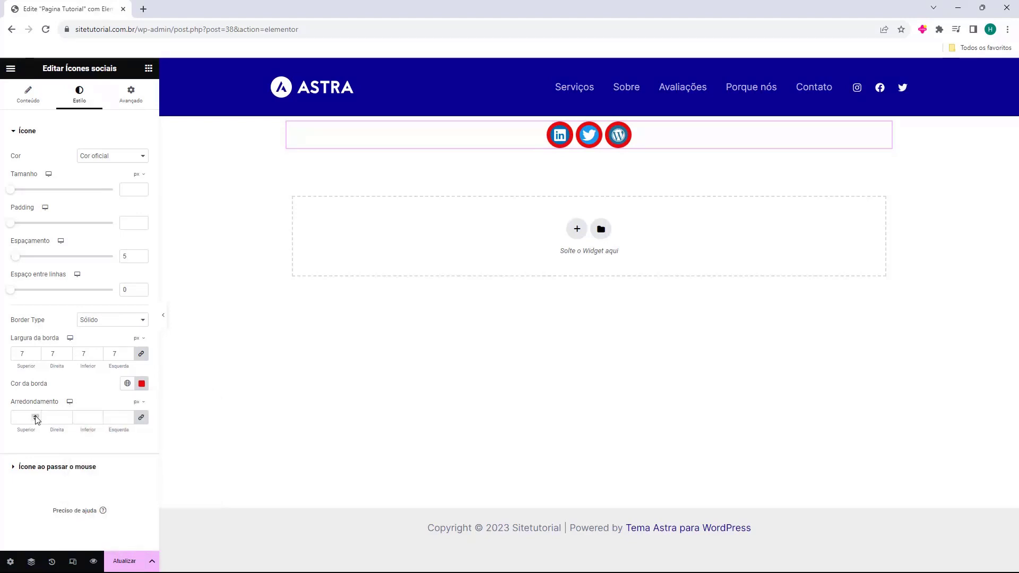
Step: Try a 6 px corner rounding on all sides of the social icons and undo the border adjustments
{"action": "left_click", "coordinate": [36, 420]}
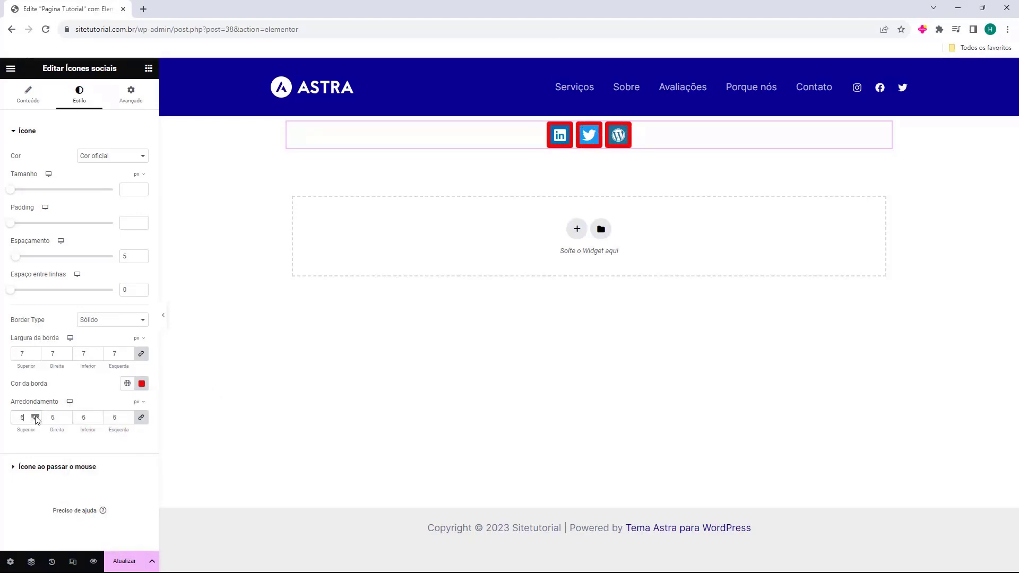
{"action": "key", "text": "ctrl+z"}
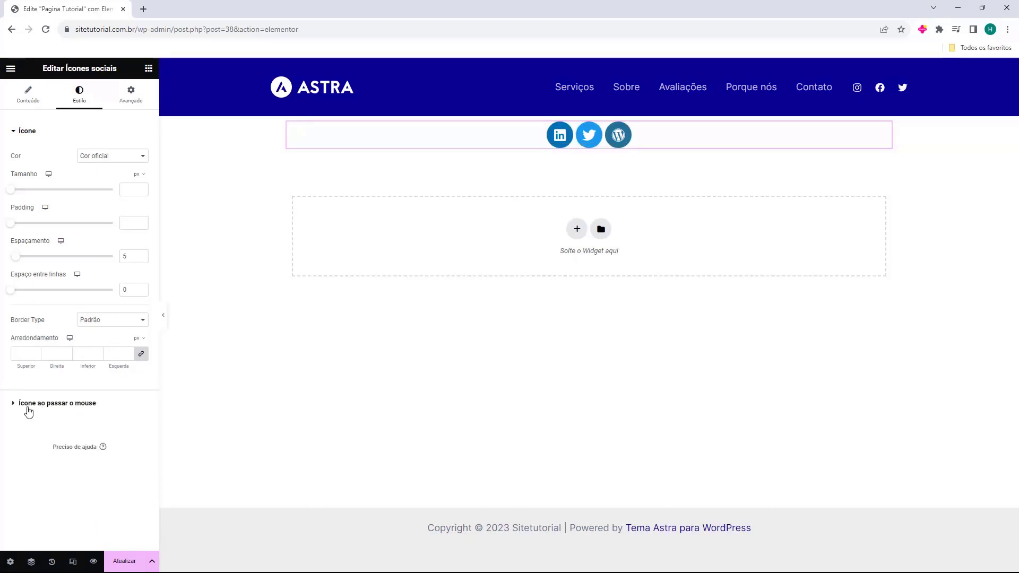
Step: Open the widget's Ícone ao passar o mouse settings and set the hover animation to Shrink
{"action": "left_click", "coordinate": [42, 409]}
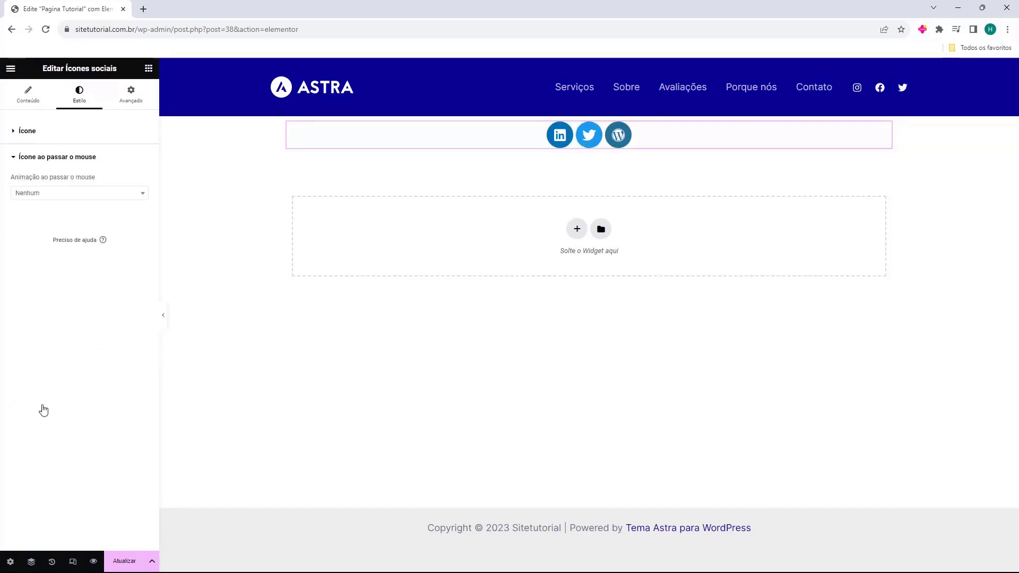
{"action": "left_click_drag", "start_coordinate": [21, 182], "coordinate": [51, 180]}
{"action": "left_click", "coordinate": [56, 193]}
{"action": "left_click", "coordinate": [51, 237]}
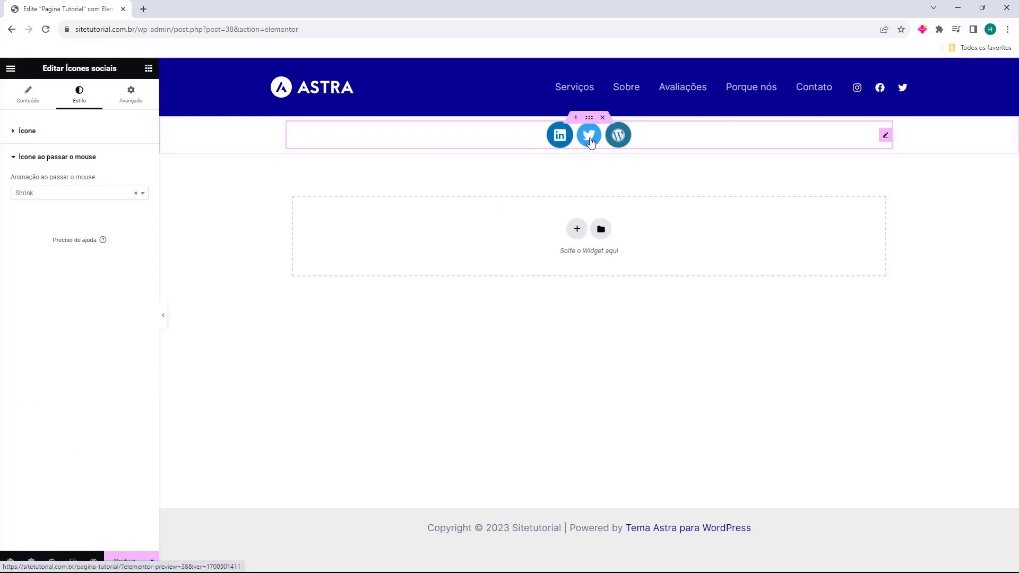
Step: Try other hover animations on the social icons, including Push and Buzz
{"action": "left_click", "coordinate": [71, 194]}
{"action": "left_click", "coordinate": [76, 286]}
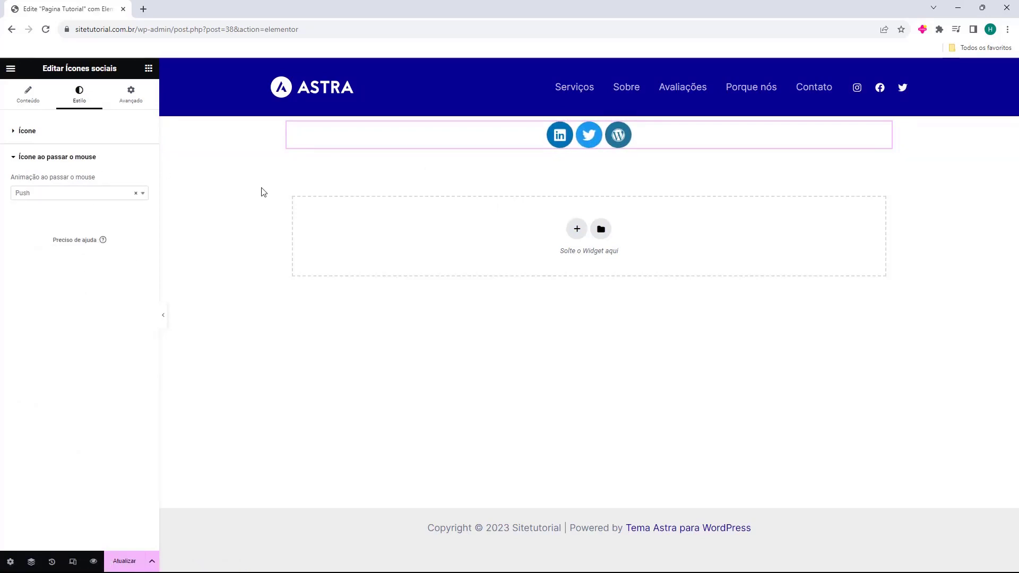
{"action": "left_click", "coordinate": [40, 193]}
{"action": "scroll", "coordinate": [53, 279], "scroll_direction": "down", "scroll_amount": 5}
{"action": "left_click", "coordinate": [58, 291]}
{"action": "left_click", "coordinate": [103, 194]}
{"action": "left_click", "coordinate": [61, 303]}
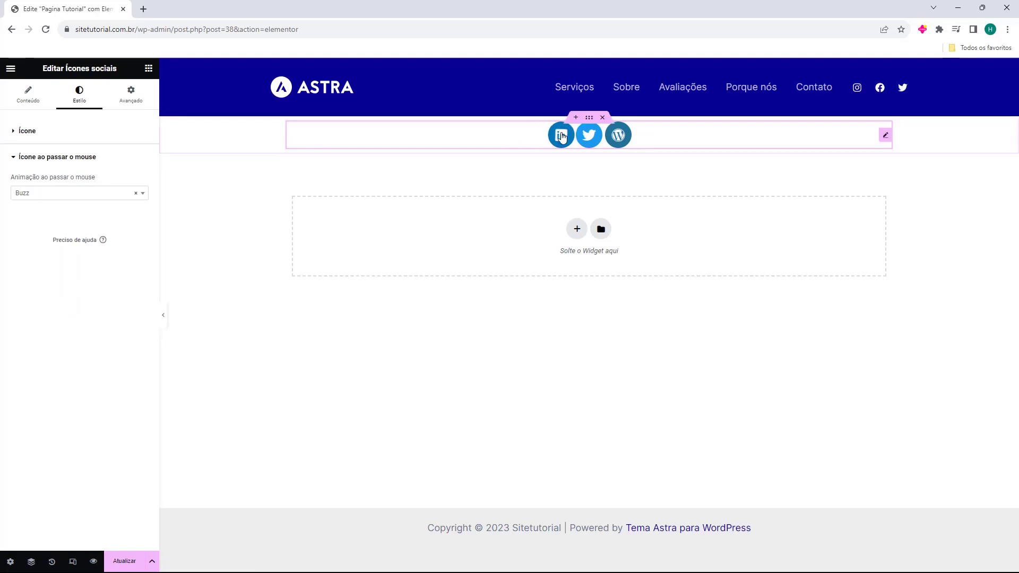
Step: Return the social icons' hover animation to Shrink
{"action": "left_click", "coordinate": [78, 195]}
{"action": "scroll", "coordinate": [57, 227], "scroll_direction": "up", "scroll_amount": 5}
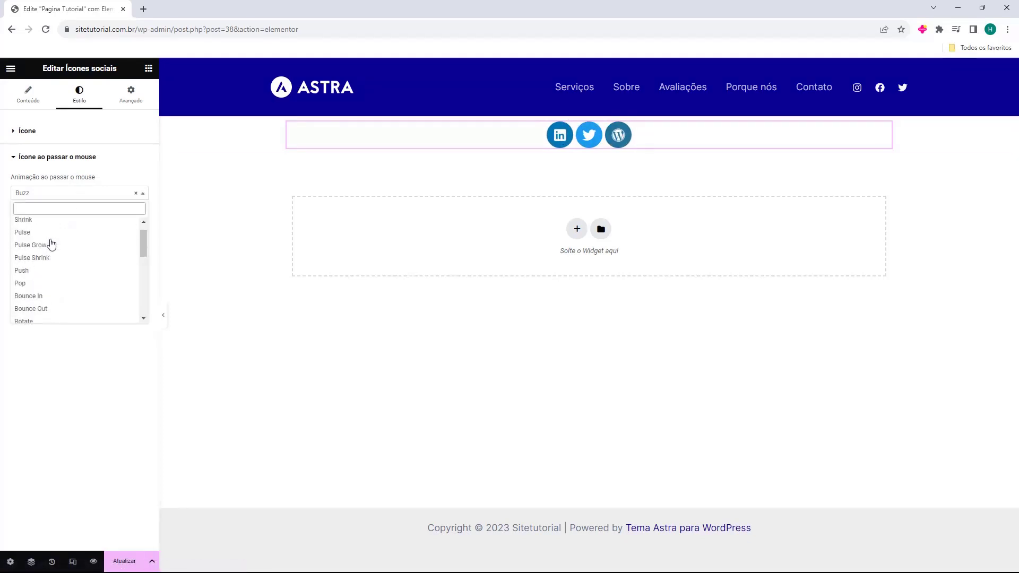
{"action": "left_click", "coordinate": [50, 236]}
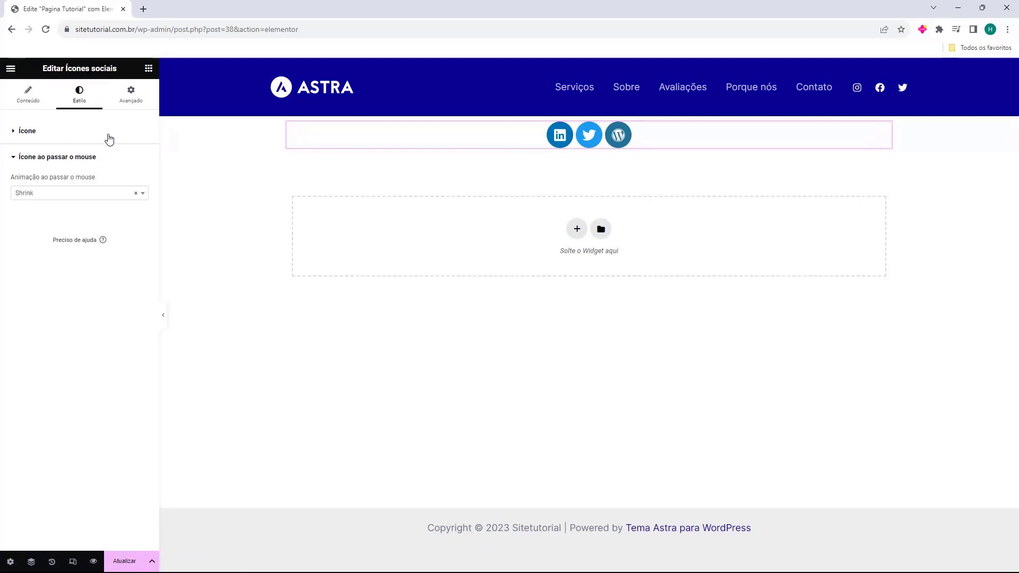
Step: Review the social icons widget's advanced settings, and update the page from its content settings
{"action": "left_click", "coordinate": [125, 106]}
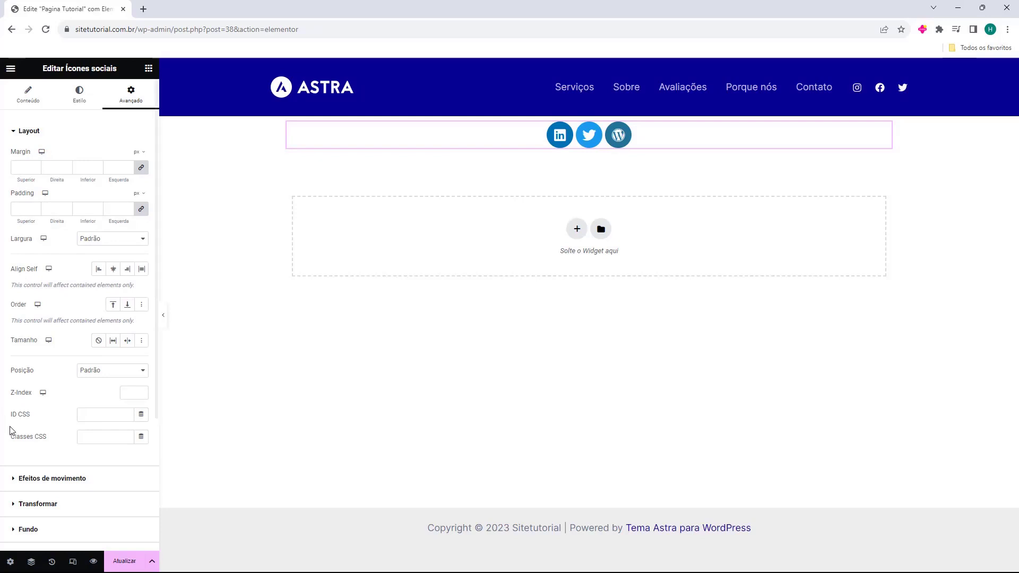
{"action": "scroll", "coordinate": [87, 352], "scroll_direction": "down", "scroll_amount": 3}
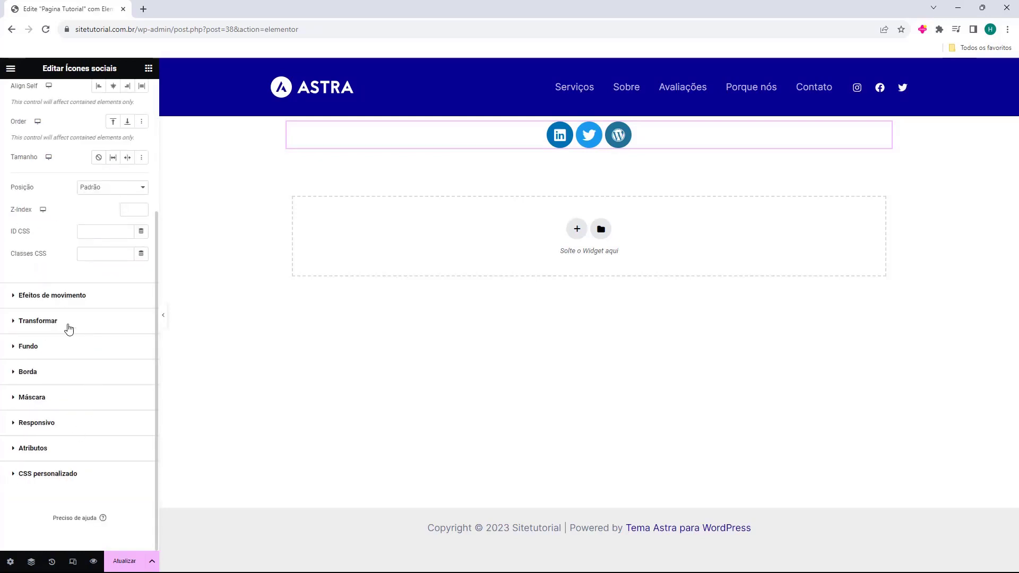
{"action": "scroll", "coordinate": [61, 432], "scroll_direction": "up", "scroll_amount": 3}
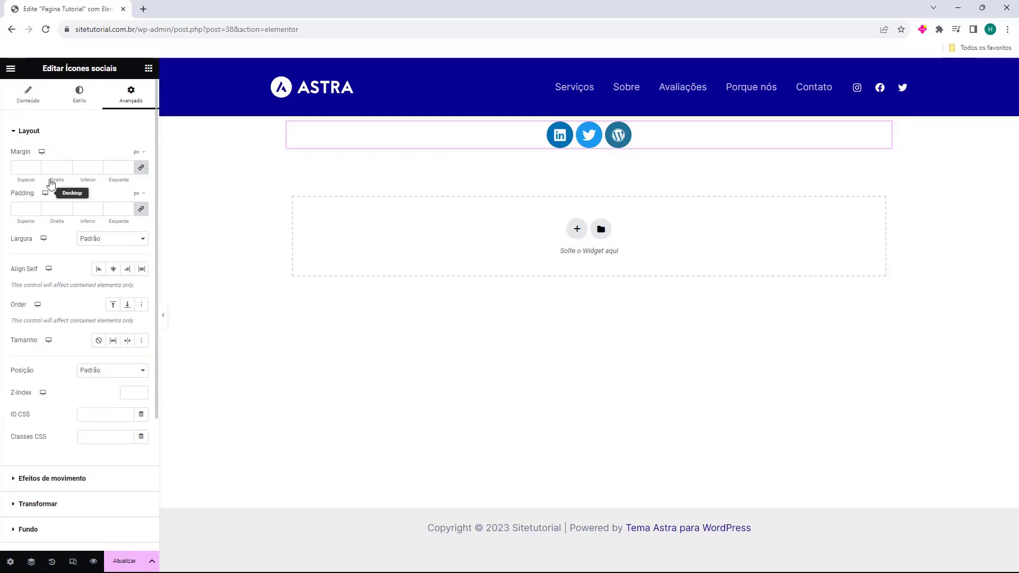
{"action": "left_click", "coordinate": [29, 95]}
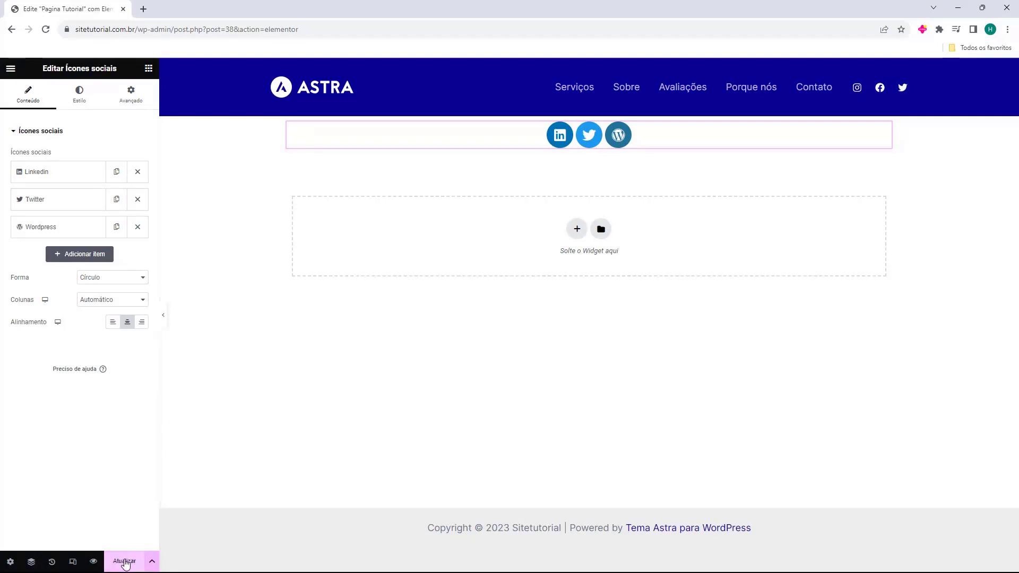
{"action": "left_click", "coordinate": [116, 563]}
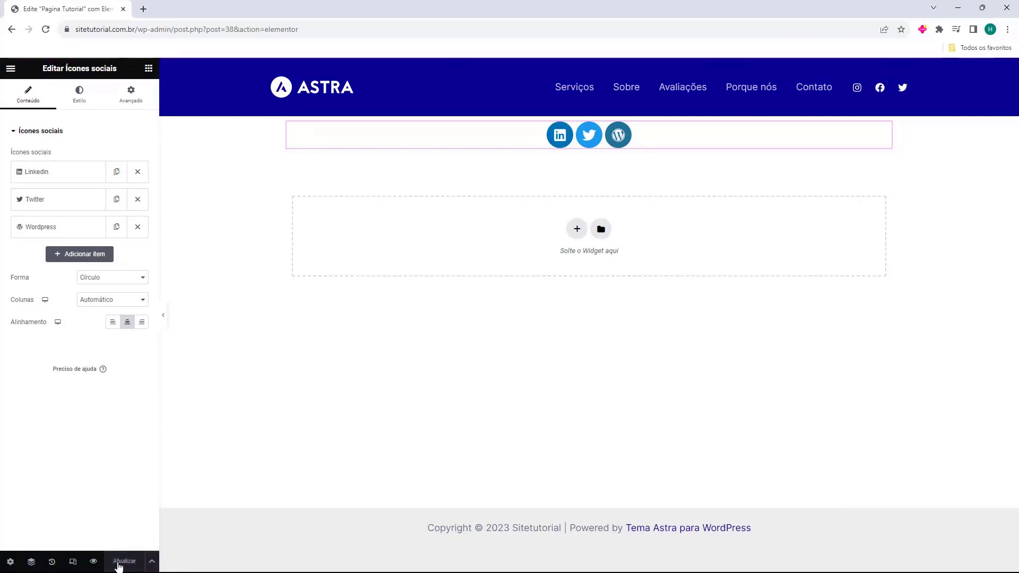